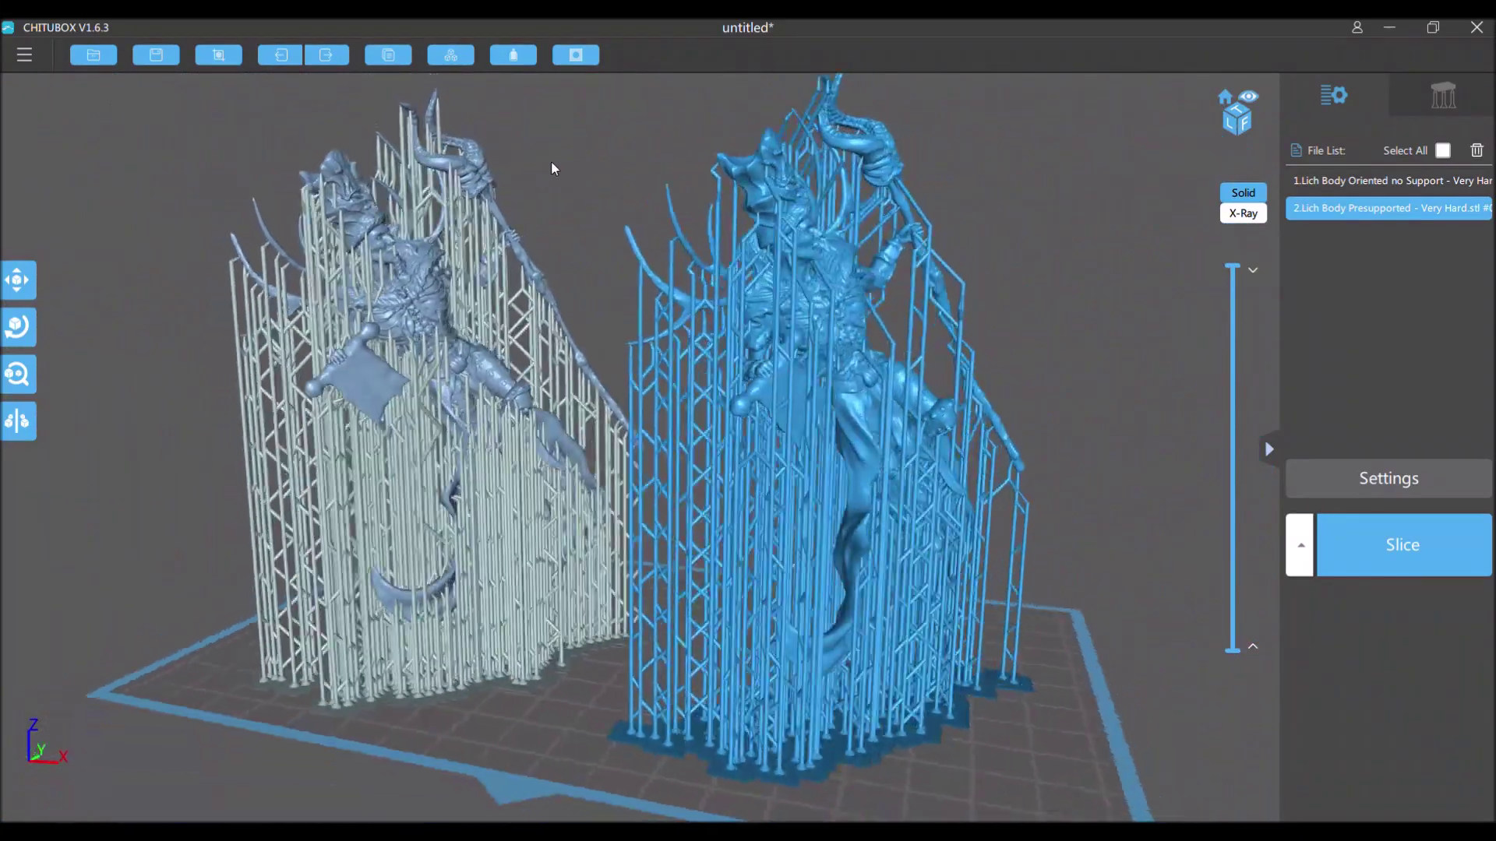
- Orbit around the unsupported Lich sorcerer and show its Light preset support settings (0.50 mm contact)
{"action": "mouse_move", "coordinate": [553, 169]}
{"action": "left_mouse_down"}
{"action": "mouse_move", "coordinate": [603, 98]}
{"action": "mouse_move", "coordinate": [604, 132]}
{"action": "mouse_move", "coordinate": [534, 172]}
{"action": "mouse_move", "coordinate": [644, 172]}
{"action": "mouse_move", "coordinate": [657, 193]}
{"action": "mouse_move", "coordinate": [524, 185]}
{"action": "mouse_move", "coordinate": [545, 150]}
{"action": "left_mouse_up"}
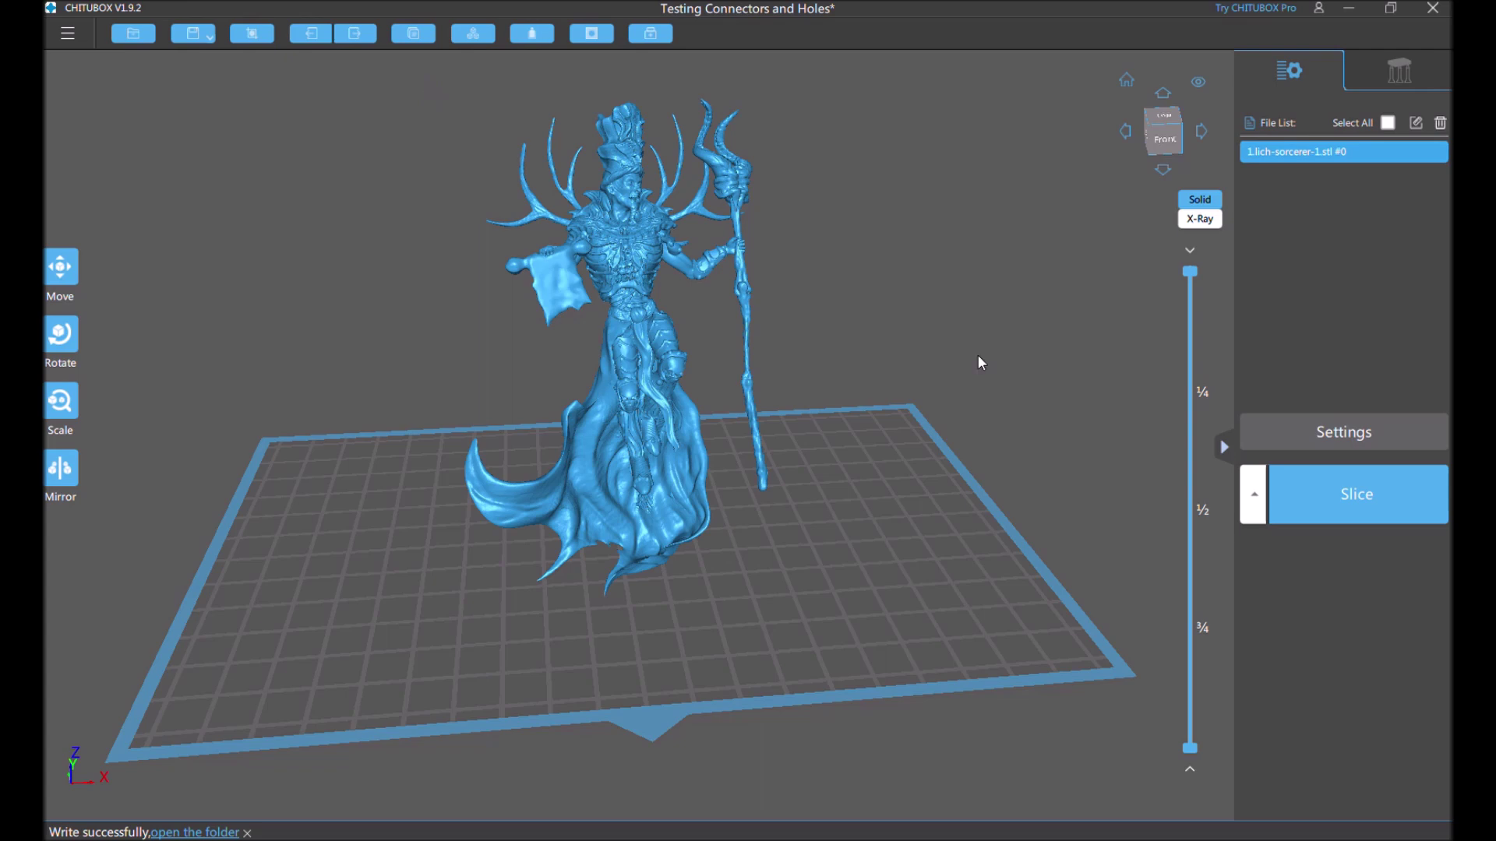
{"action": "left_click_drag", "start_coordinate": [988, 349], "coordinate": [373, 350]}
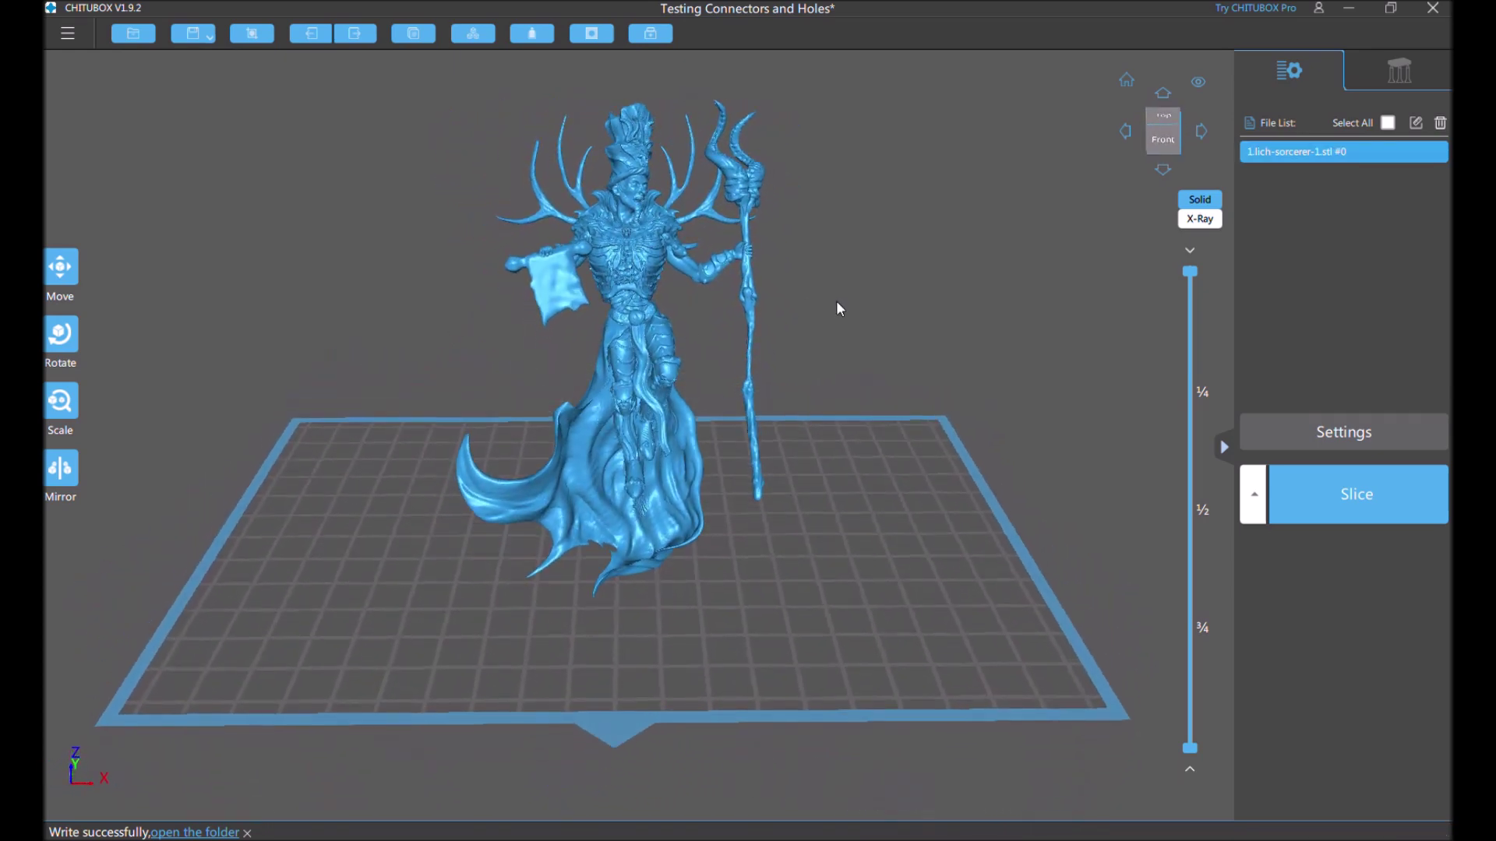
{"action": "mouse_move", "coordinate": [835, 300]}
{"action": "left_mouse_down"}
{"action": "mouse_move", "coordinate": [788, 294]}
{"action": "mouse_move", "coordinate": [846, 308]}
{"action": "left_mouse_up"}
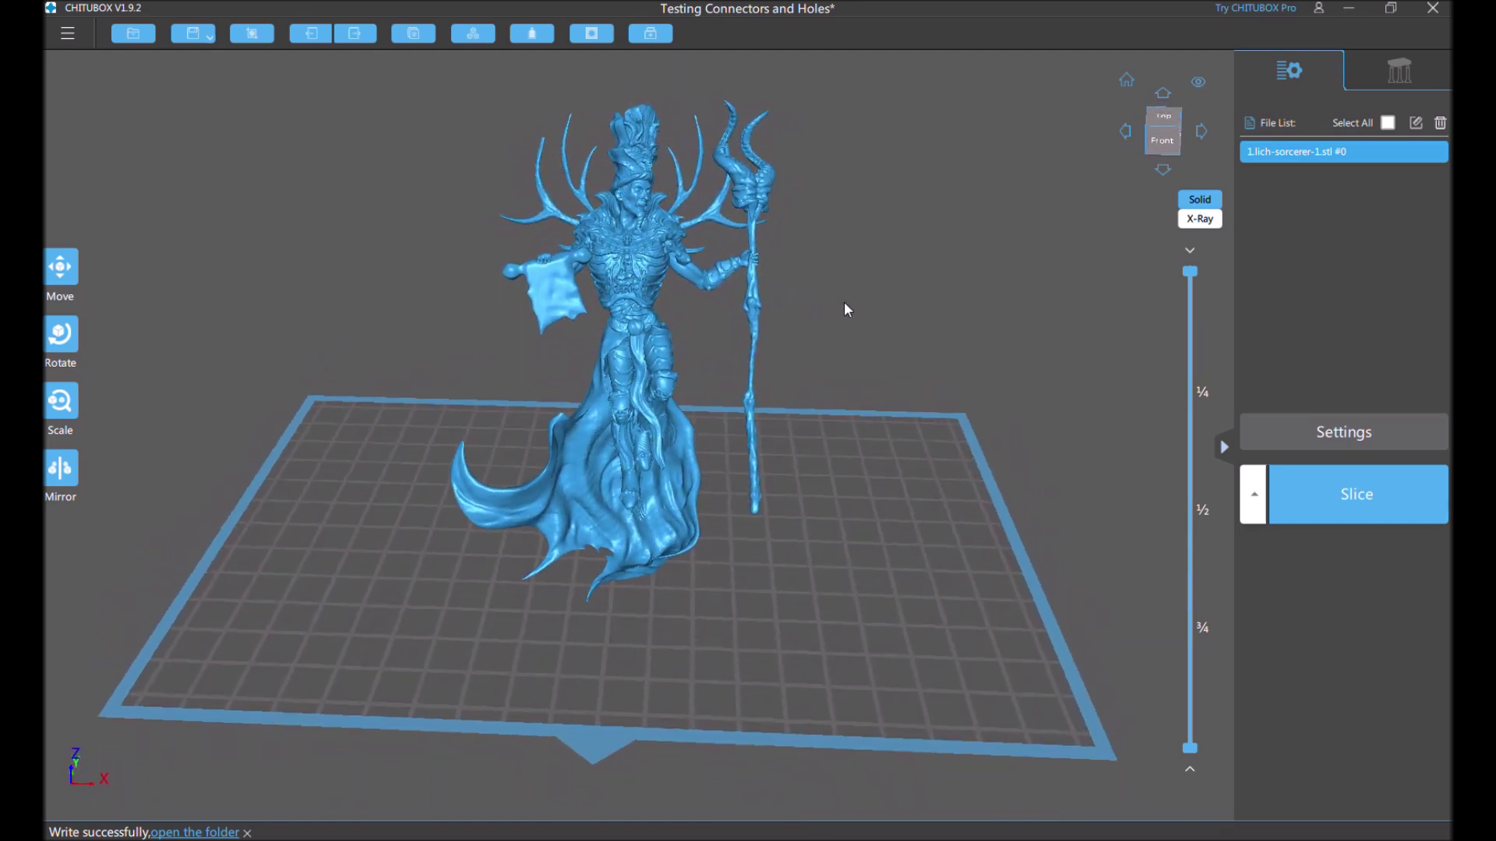
{"action": "left_click", "coordinate": [1427, 66]}
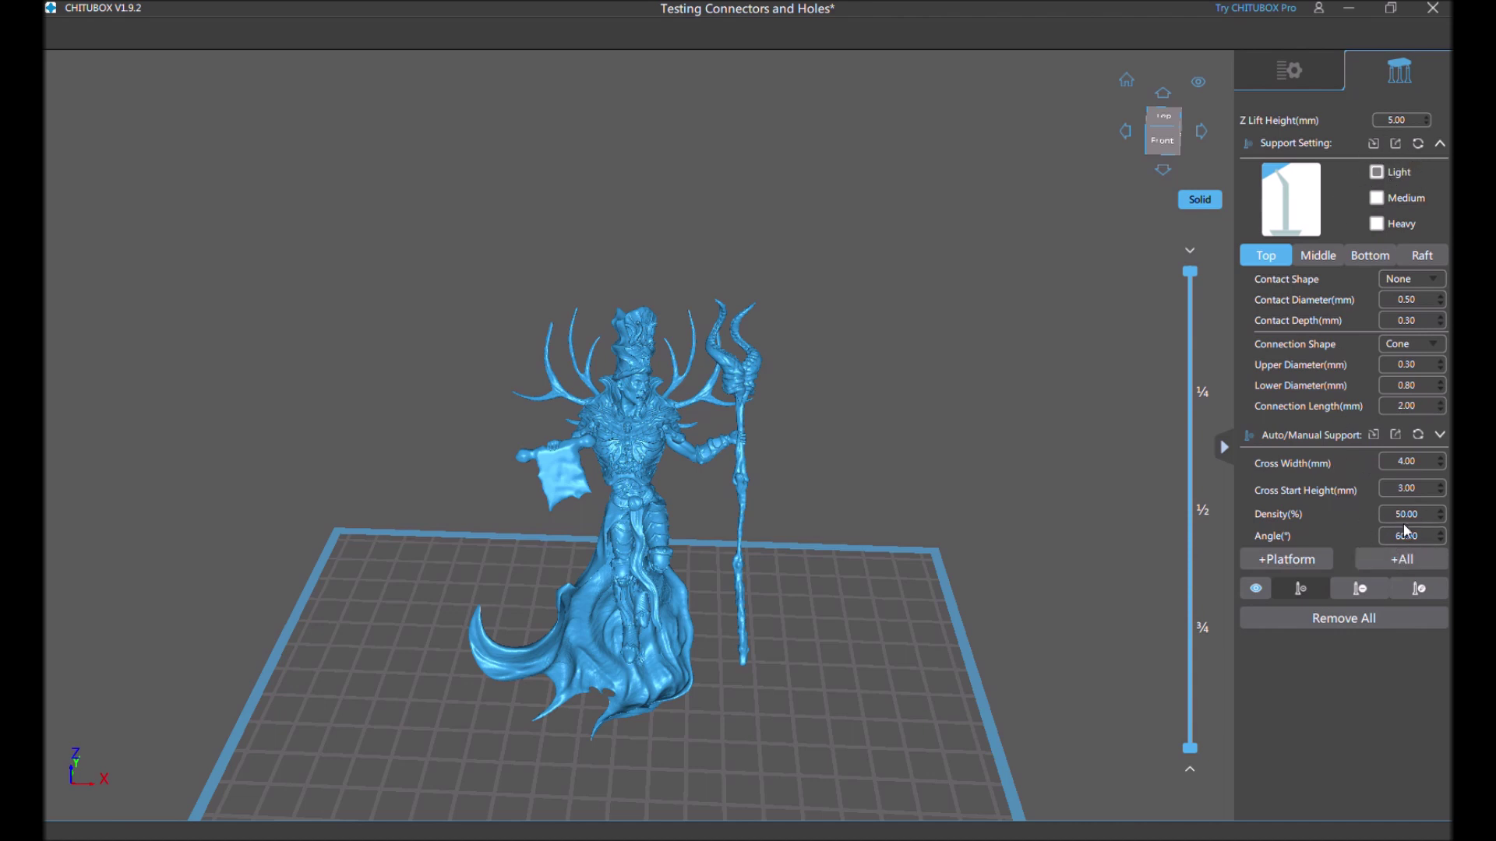
- Auto-generate Light supports with a raft under the entire upright Lich sorcerer and inspect them
{"action": "left_click", "coordinate": [1384, 558]}
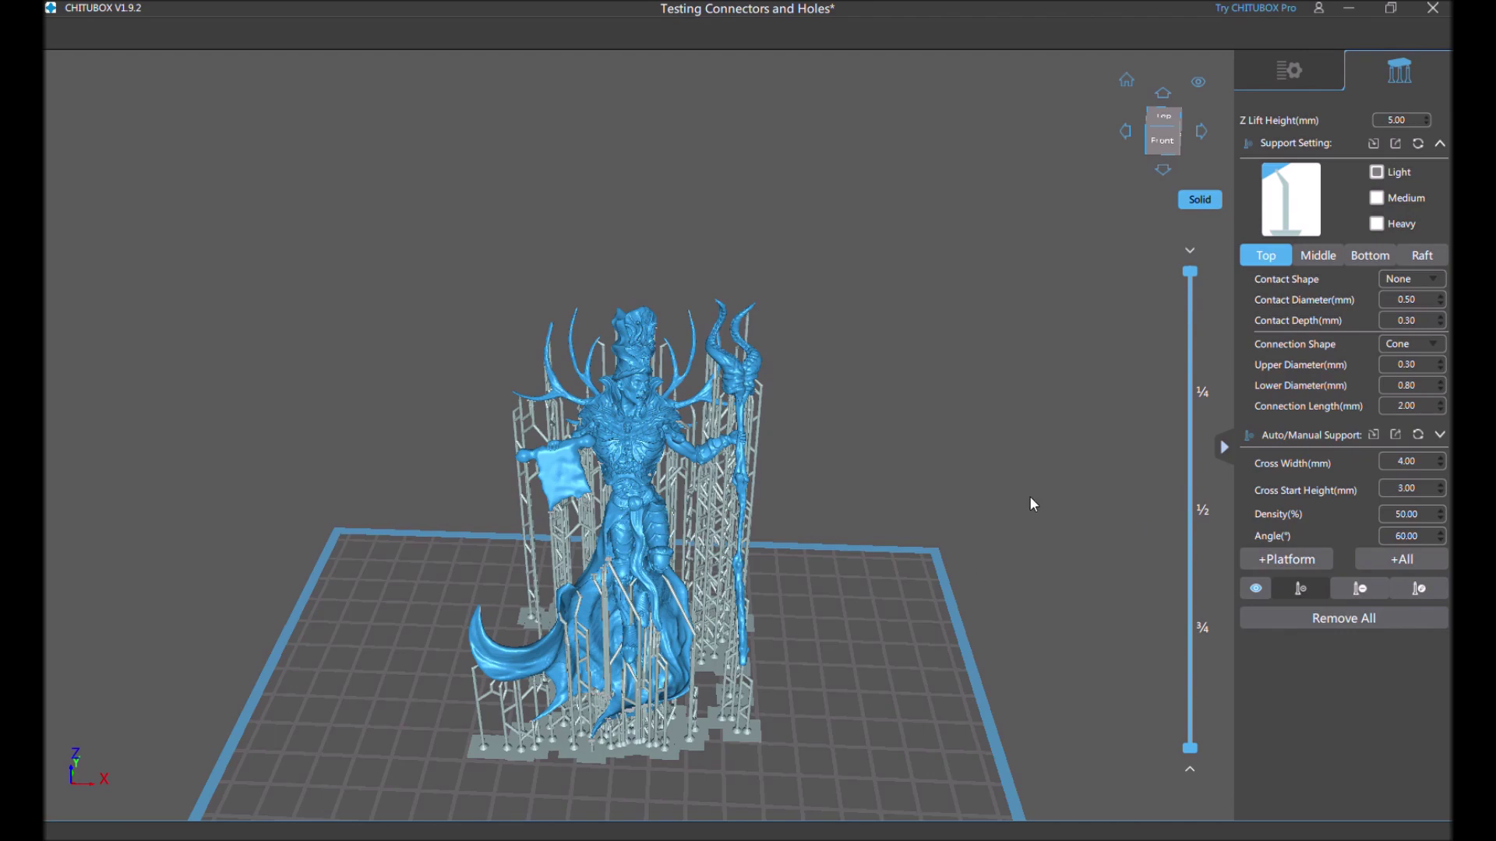
{"action": "right_click_drag", "start_coordinate": [1030, 495], "coordinate": [1030, 463]}
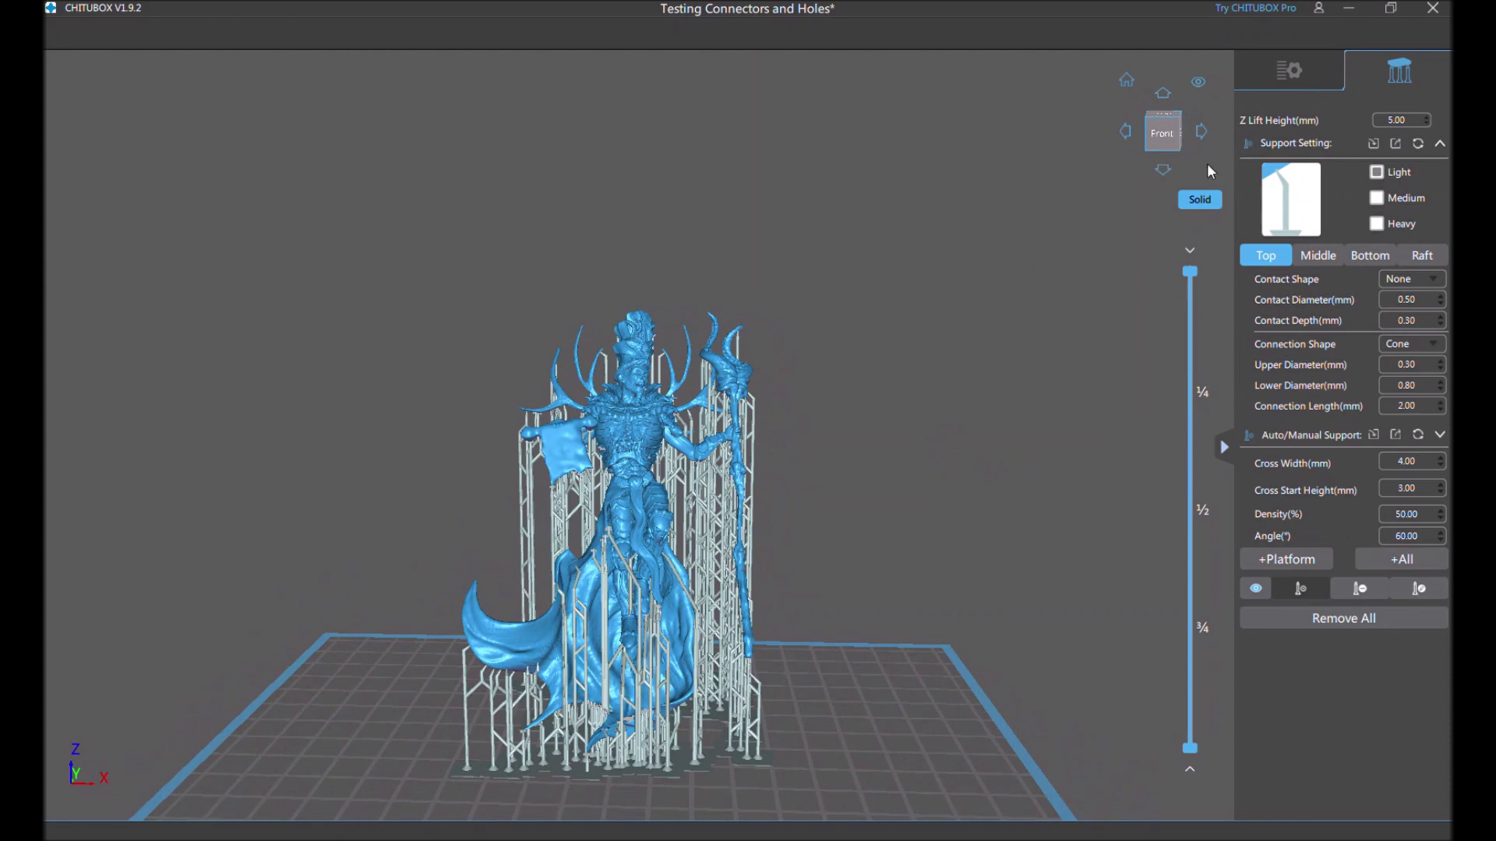
- Back in model editing, rotate the Lich sorcerer 50° about the Z axis
{"action": "left_click", "coordinate": [1289, 73]}
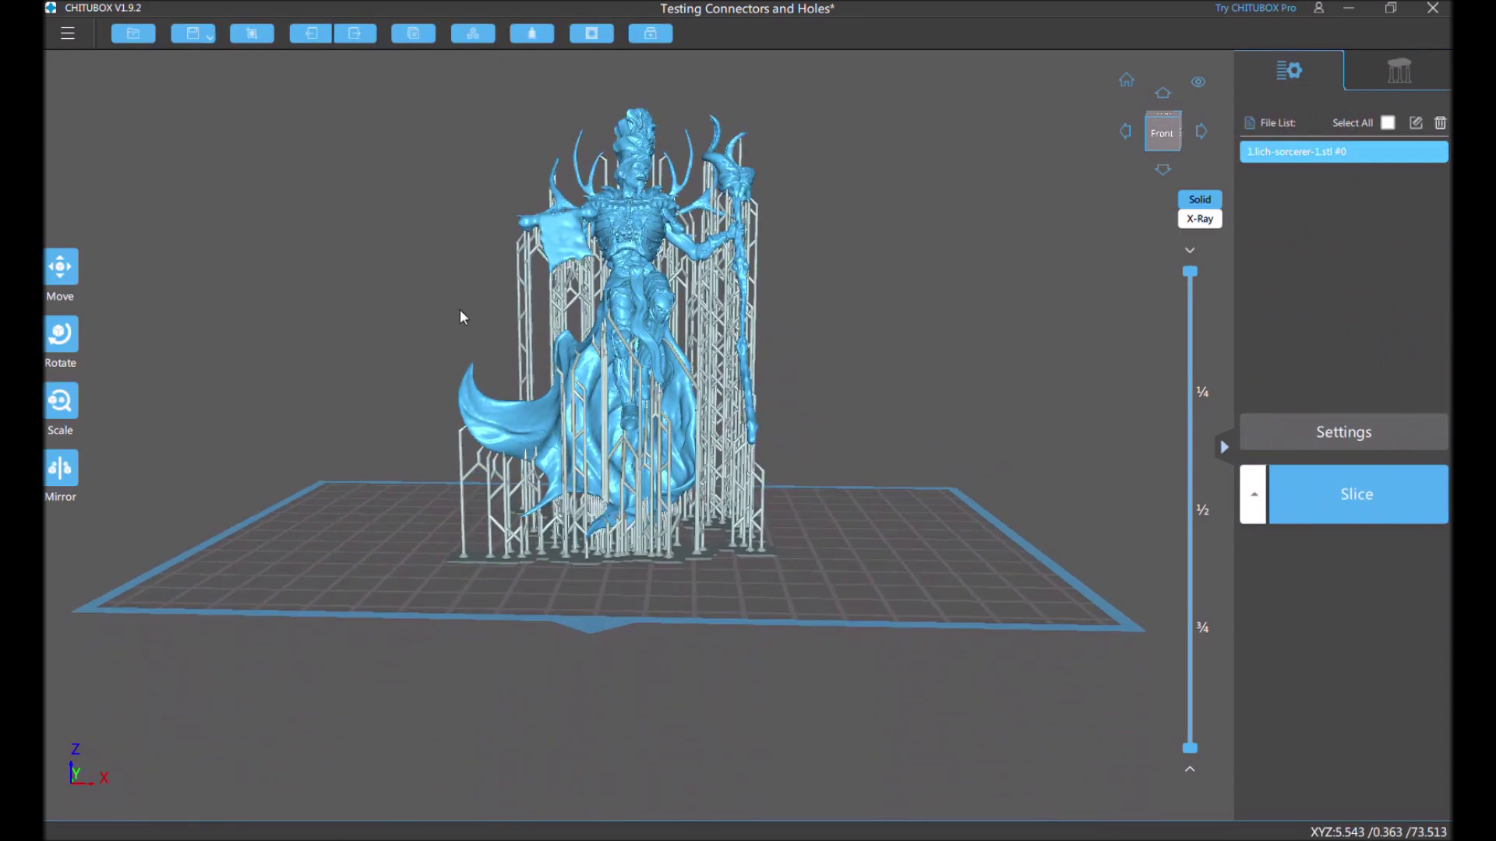
{"action": "left_click", "coordinate": [60, 331]}
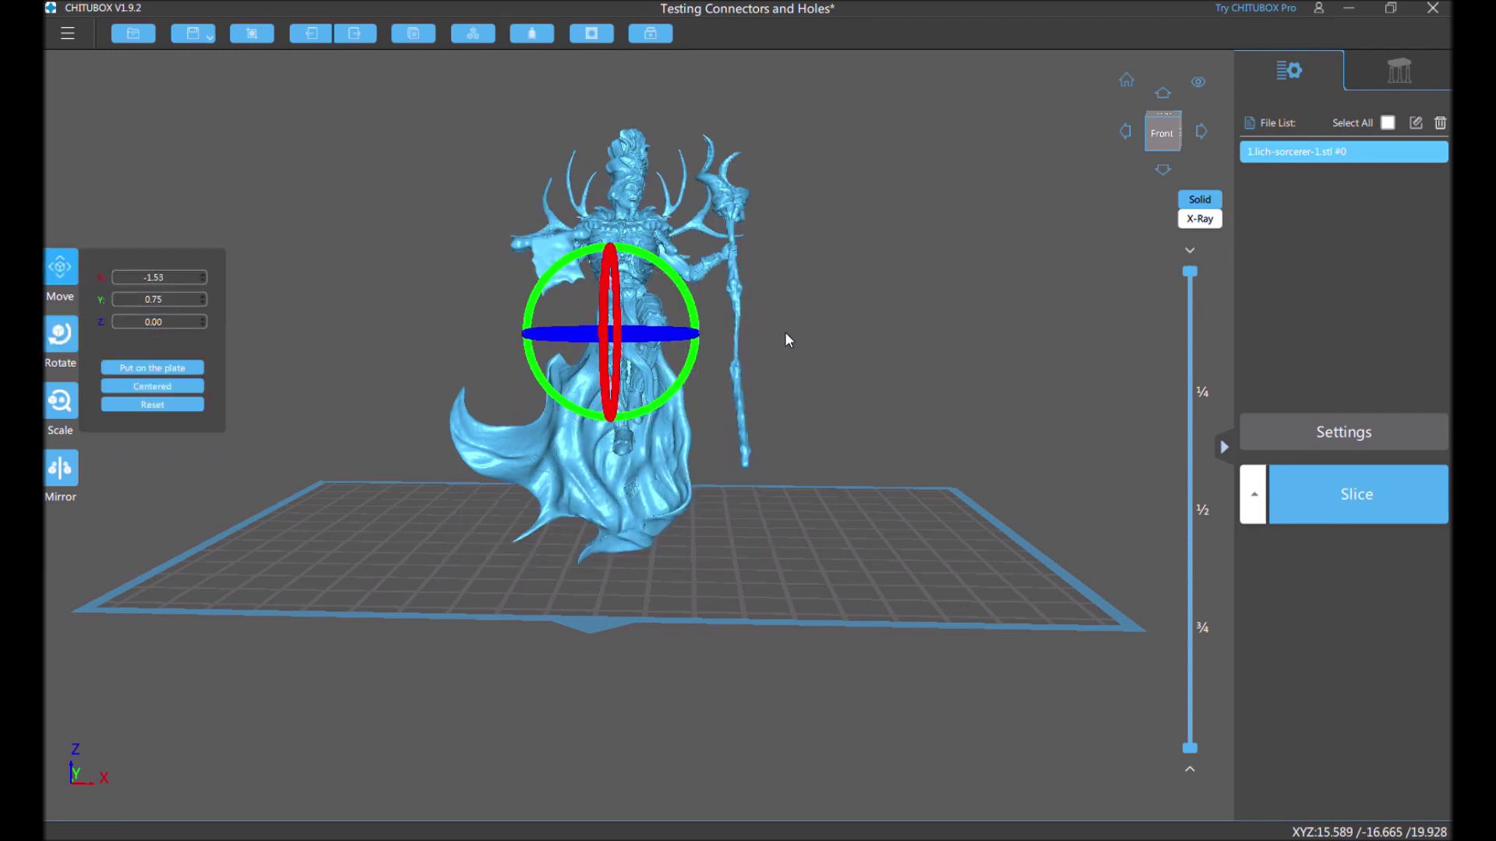
{"action": "left_click_drag", "start_coordinate": [637, 335], "coordinate": [619, 286]}
{"action": "left_click", "coordinate": [704, 268]}
{"action": "left_click_drag", "start_coordinate": [801, 267], "coordinate": [808, 329]}
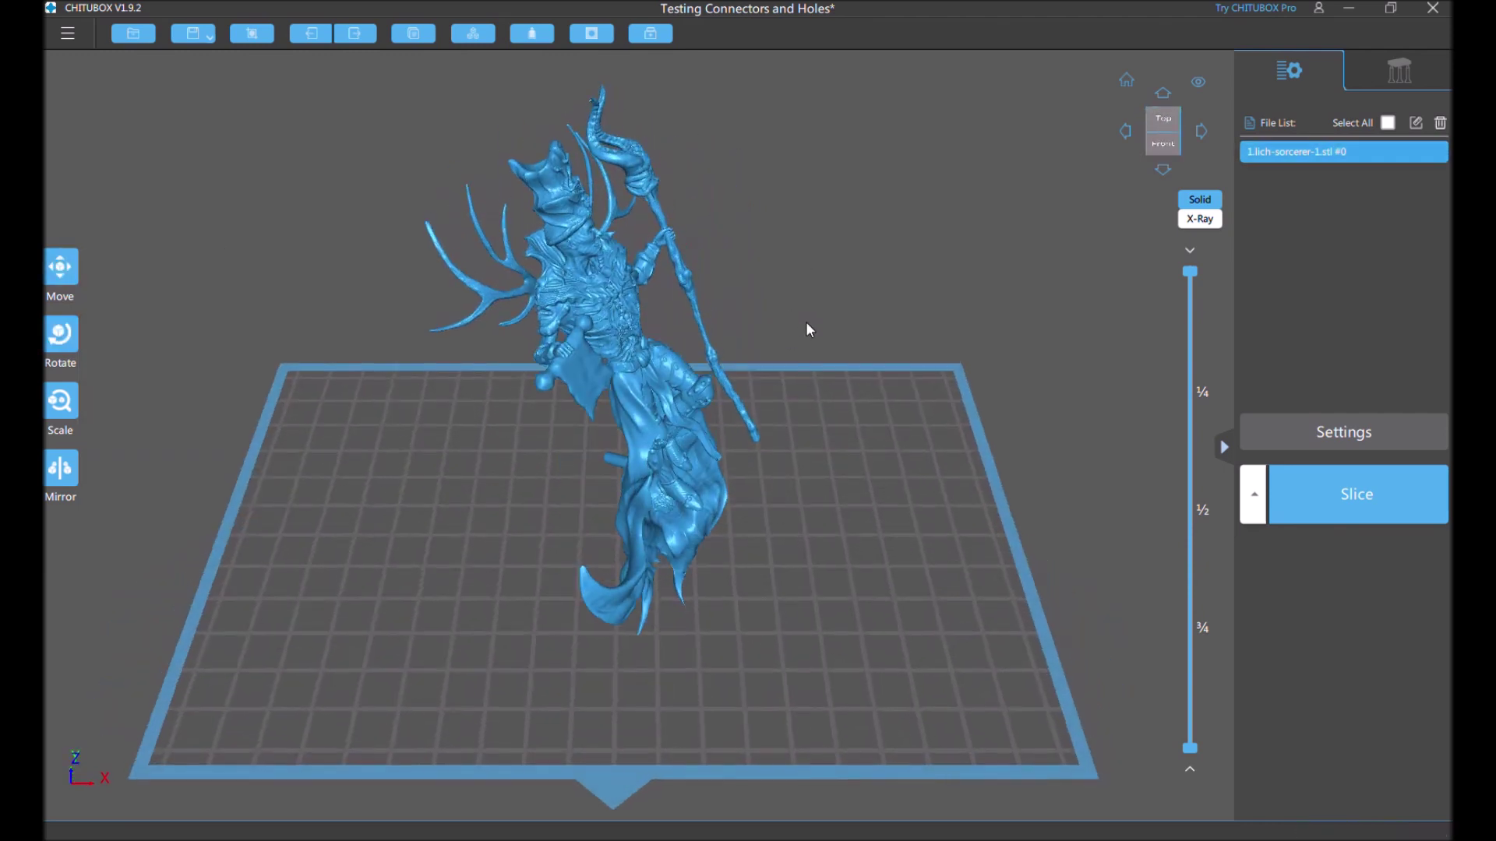
- Tilt the Lich sorcerer 40° about the X axis and view it from the side
{"action": "left_click", "coordinate": [62, 343]}
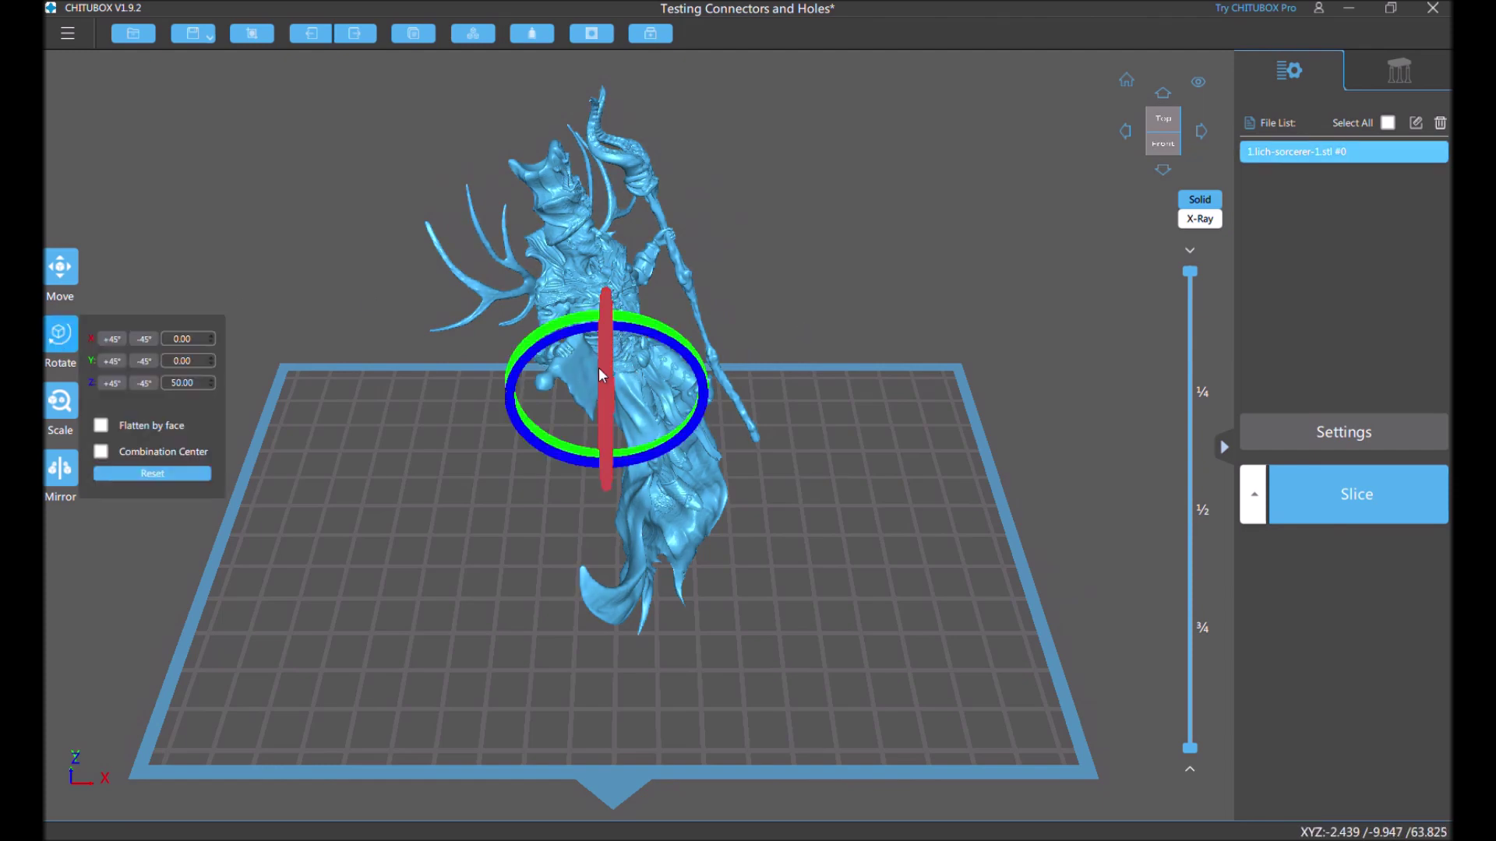
{"action": "left_click_drag", "start_coordinate": [598, 382], "coordinate": [597, 401]}
{"action": "left_click_drag", "start_coordinate": [835, 295], "coordinate": [827, 242]}
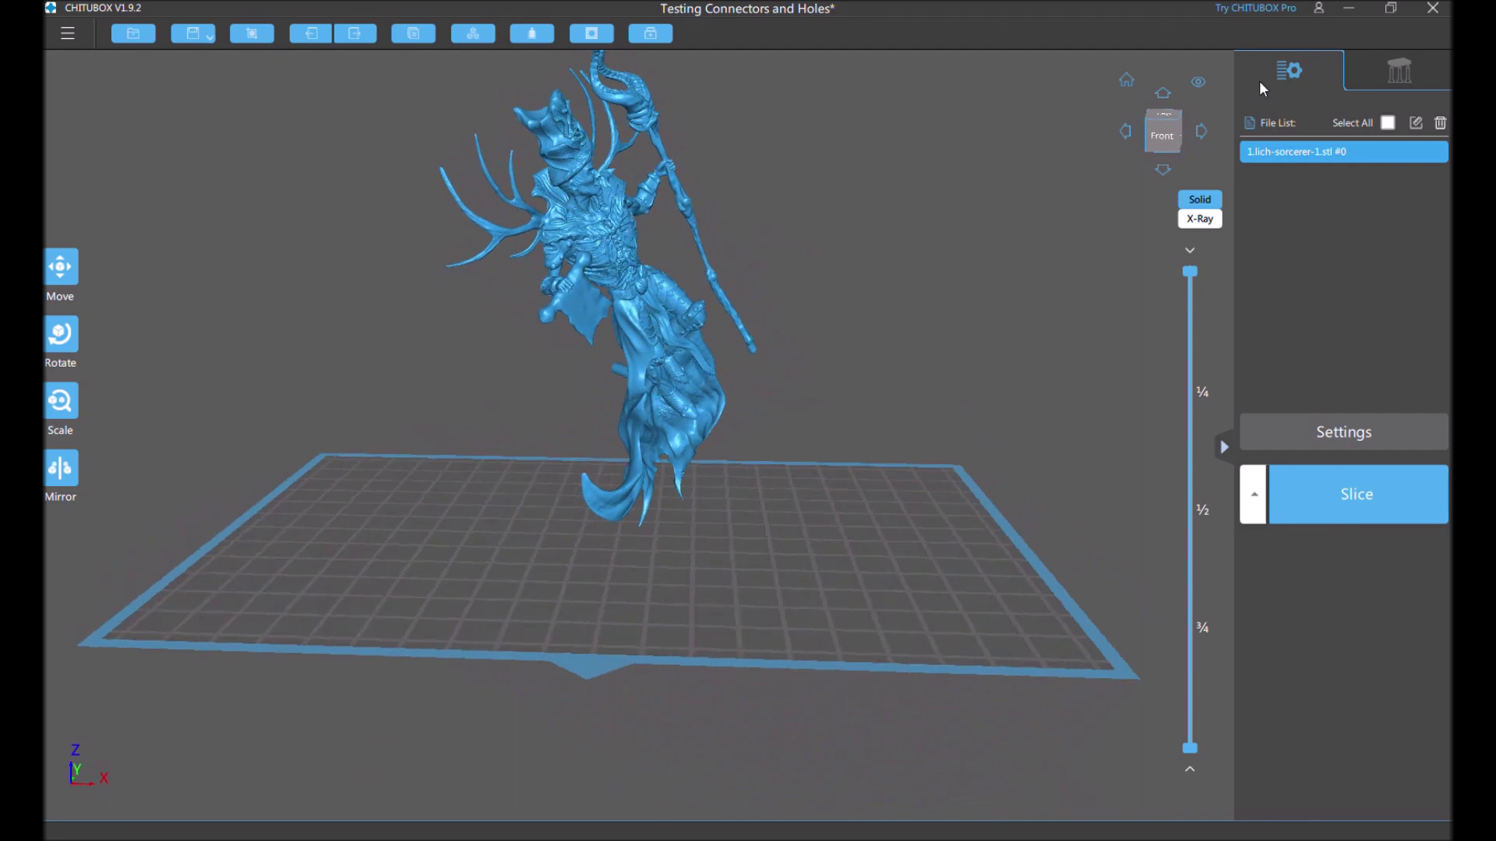
- Auto-support the tilted Lich sorcerer and orbit around to inspect the generated supports
{"action": "left_click", "coordinate": [1396, 71]}
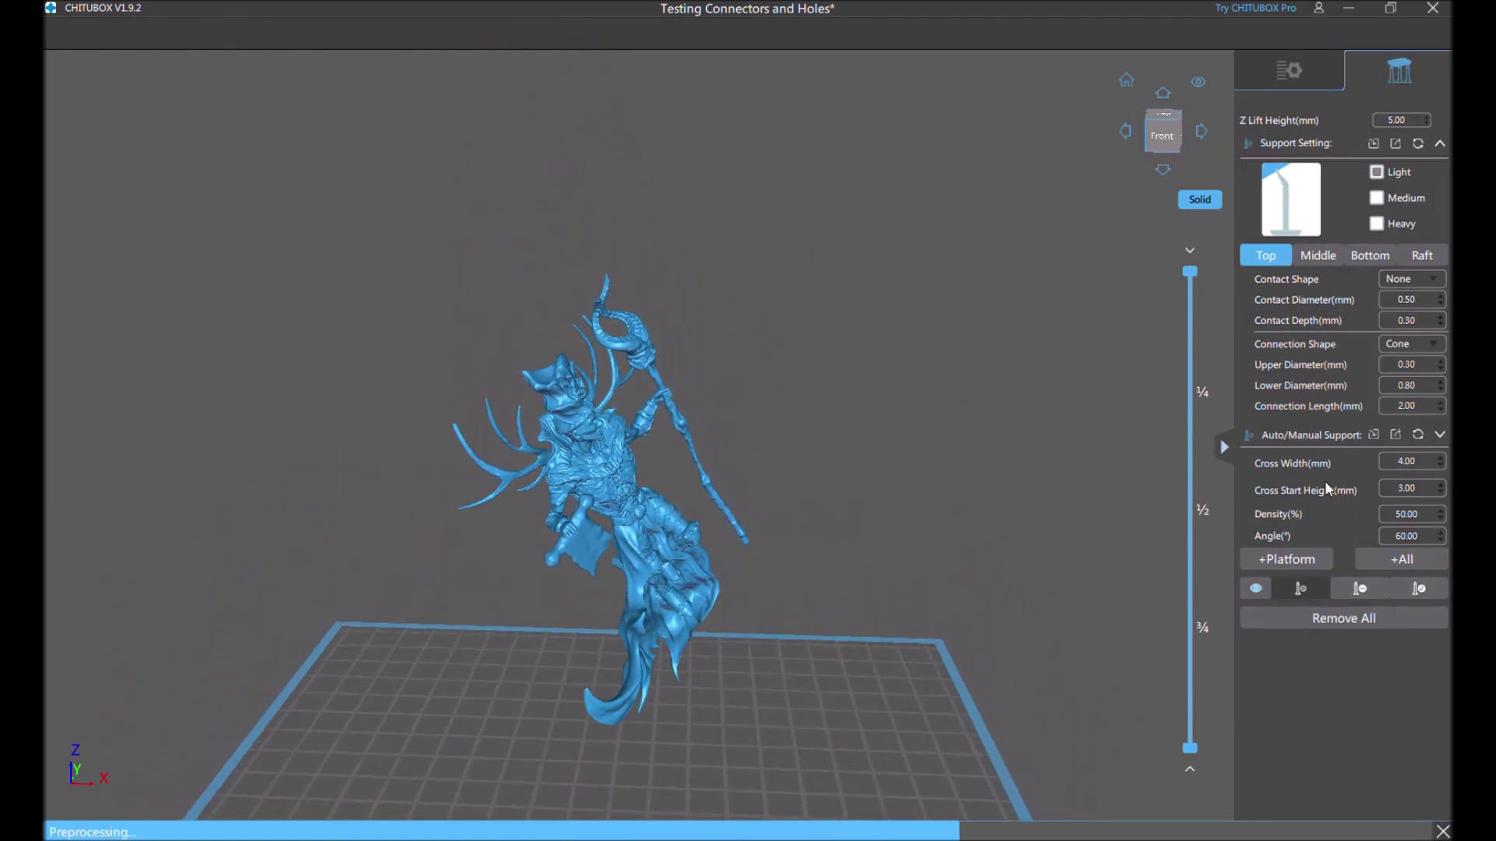
{"action": "left_click", "coordinate": [1399, 561]}
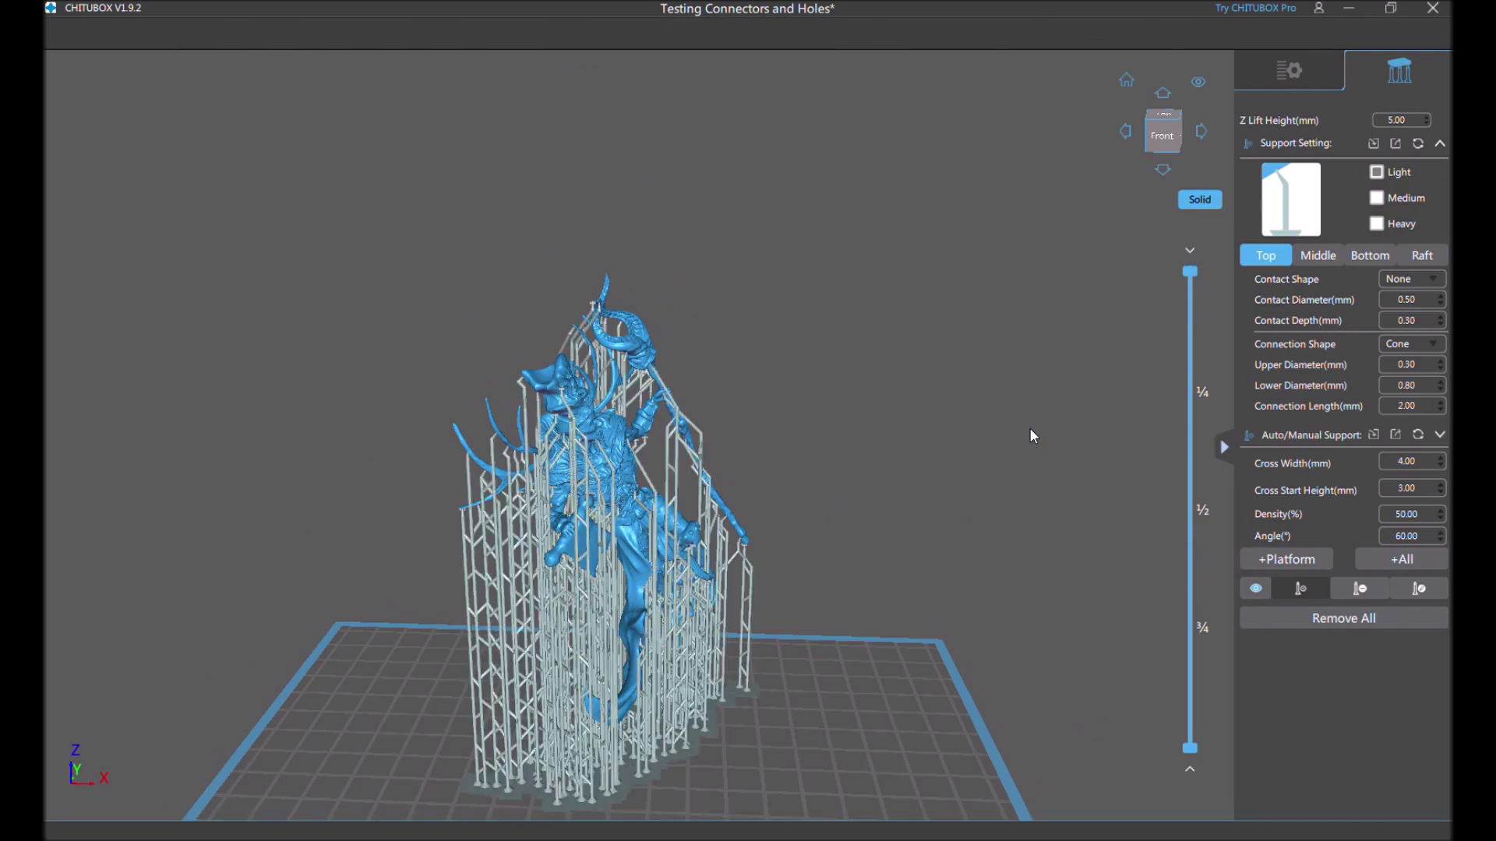
{"action": "left_click_drag", "start_coordinate": [1030, 429], "coordinate": [1038, 608]}
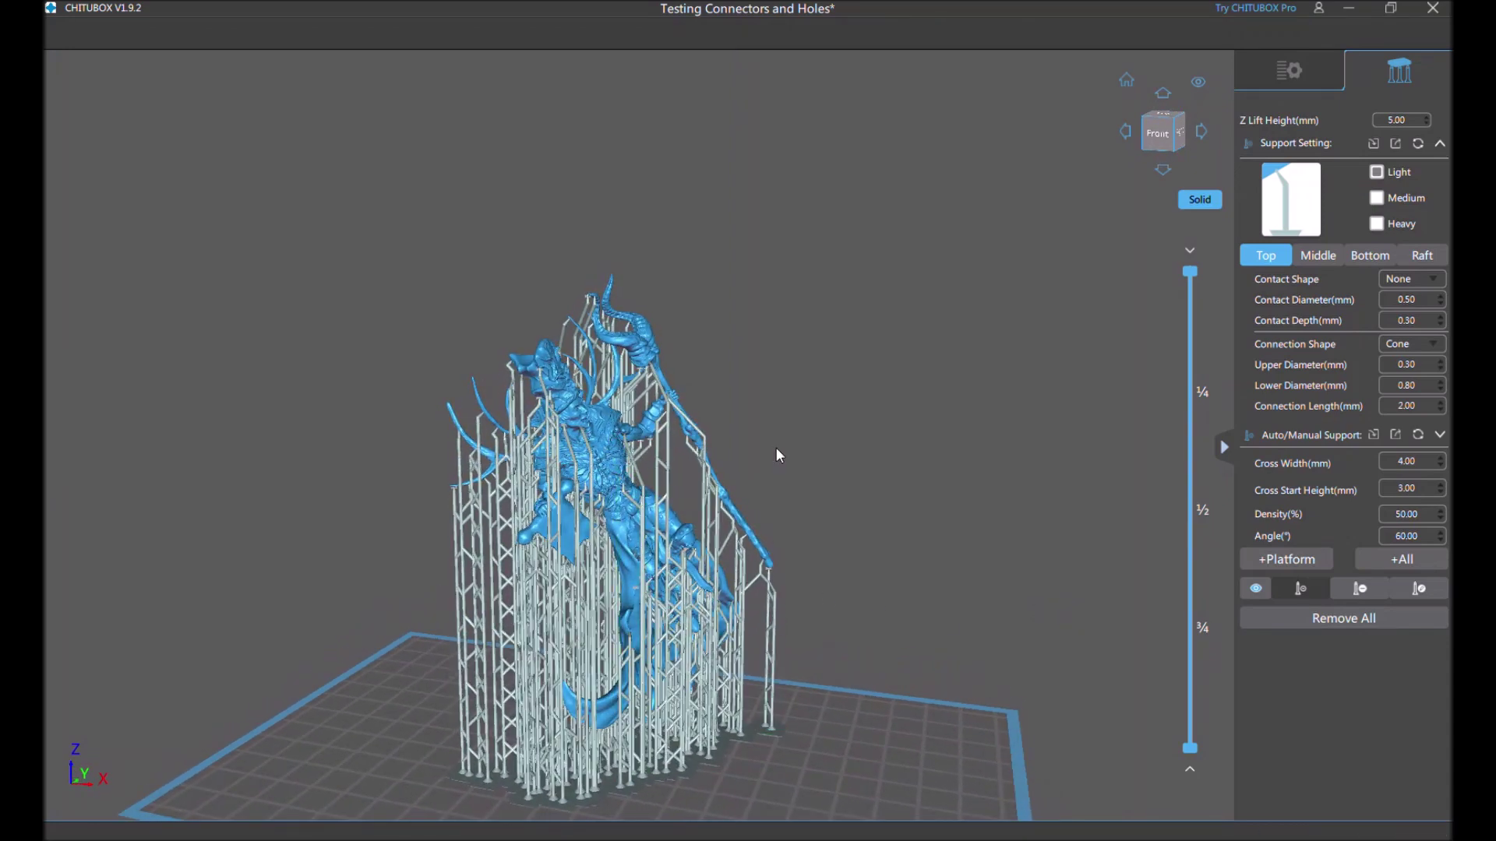
{"action": "left_click_drag", "start_coordinate": [774, 447], "coordinate": [834, 410]}
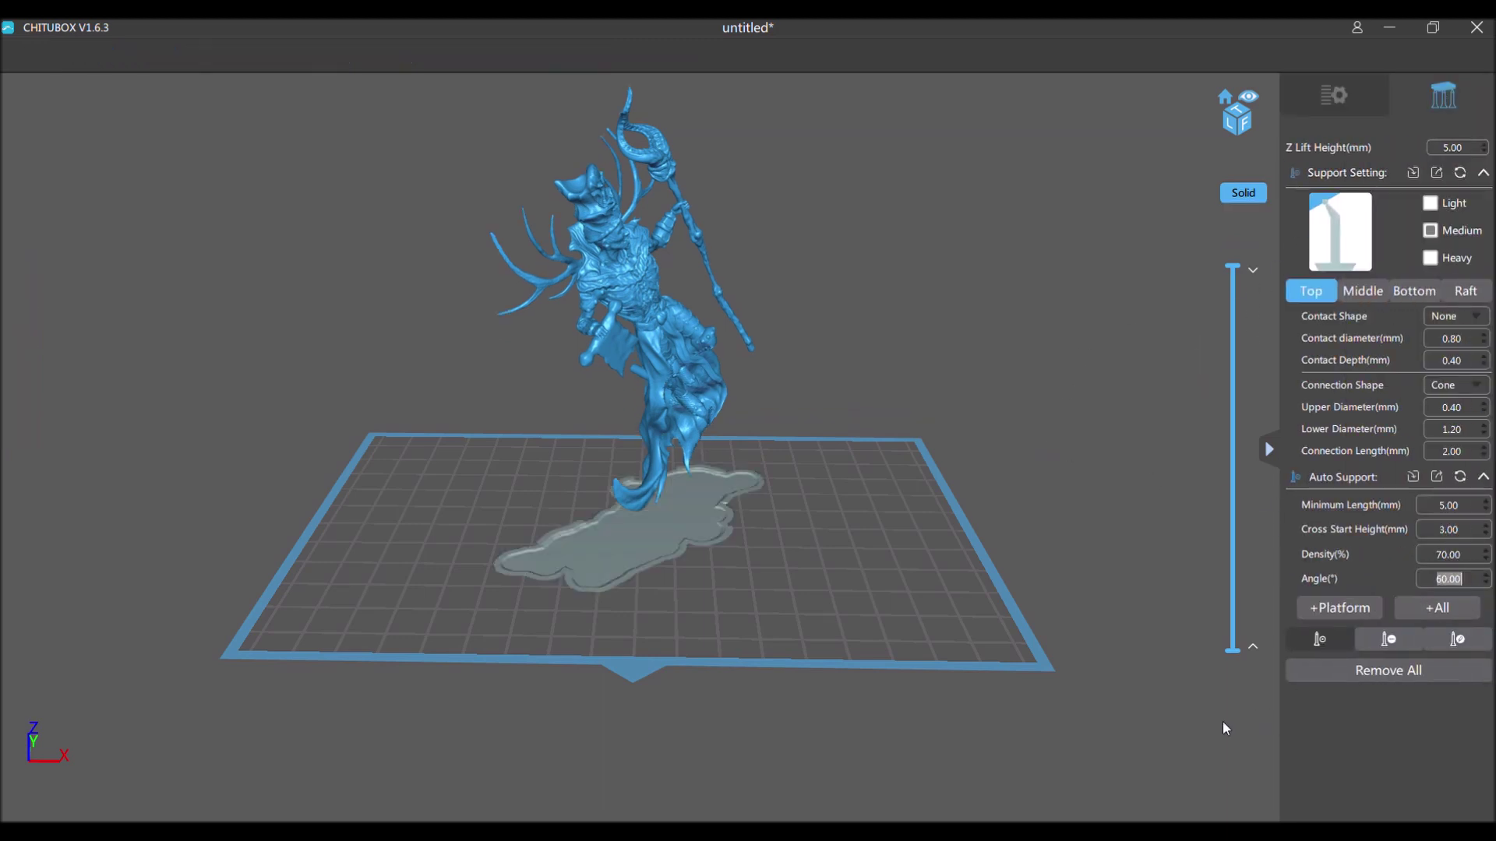
- Switch to the Light preset at a 60° angle and auto-support the whole tilted model
{"action": "left_click", "coordinate": [1430, 204]}
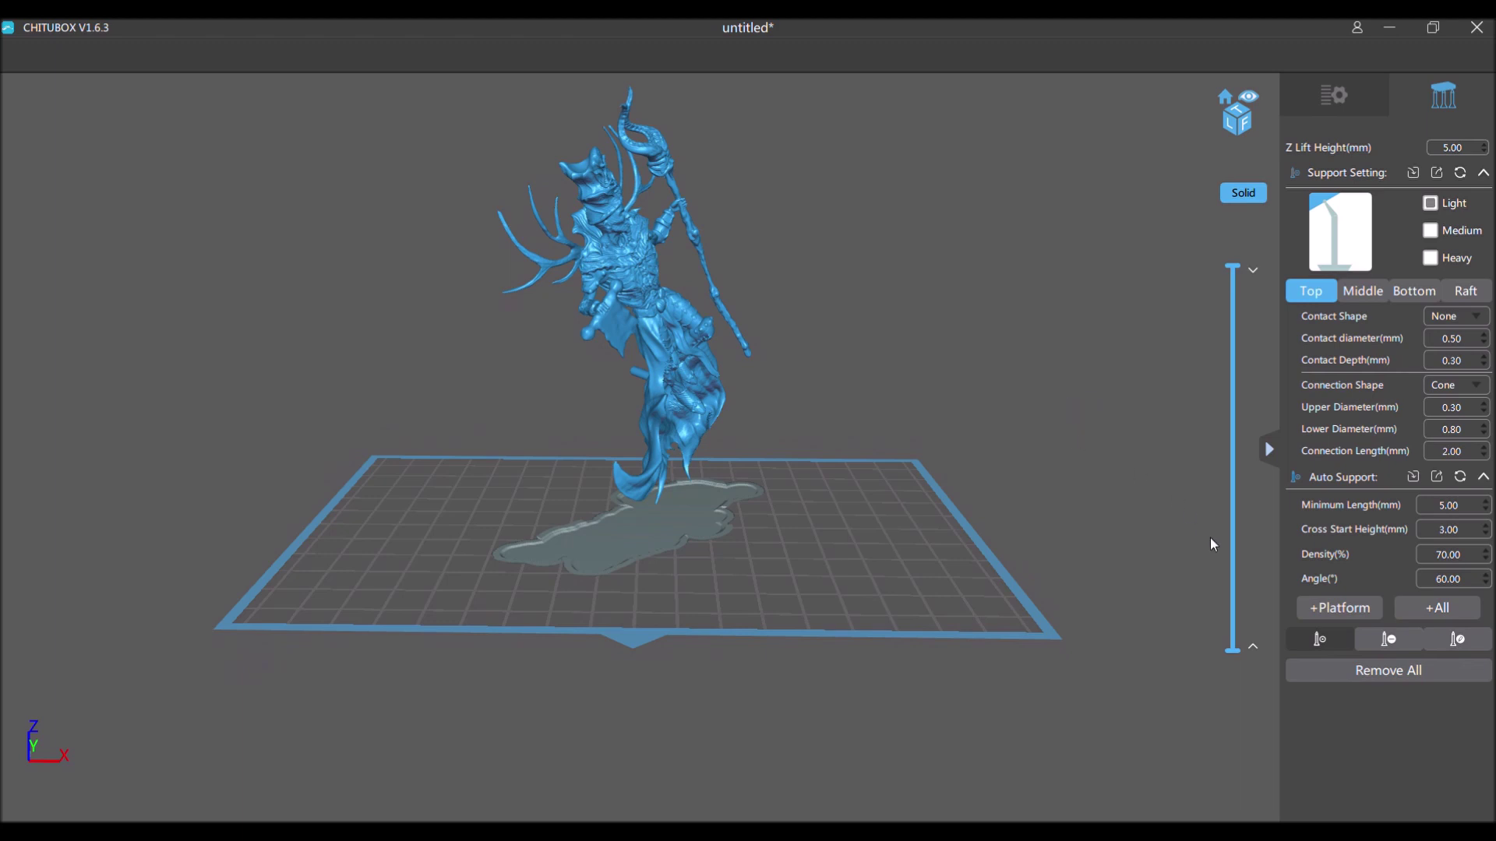
{"action": "left_click", "coordinate": [1409, 605]}
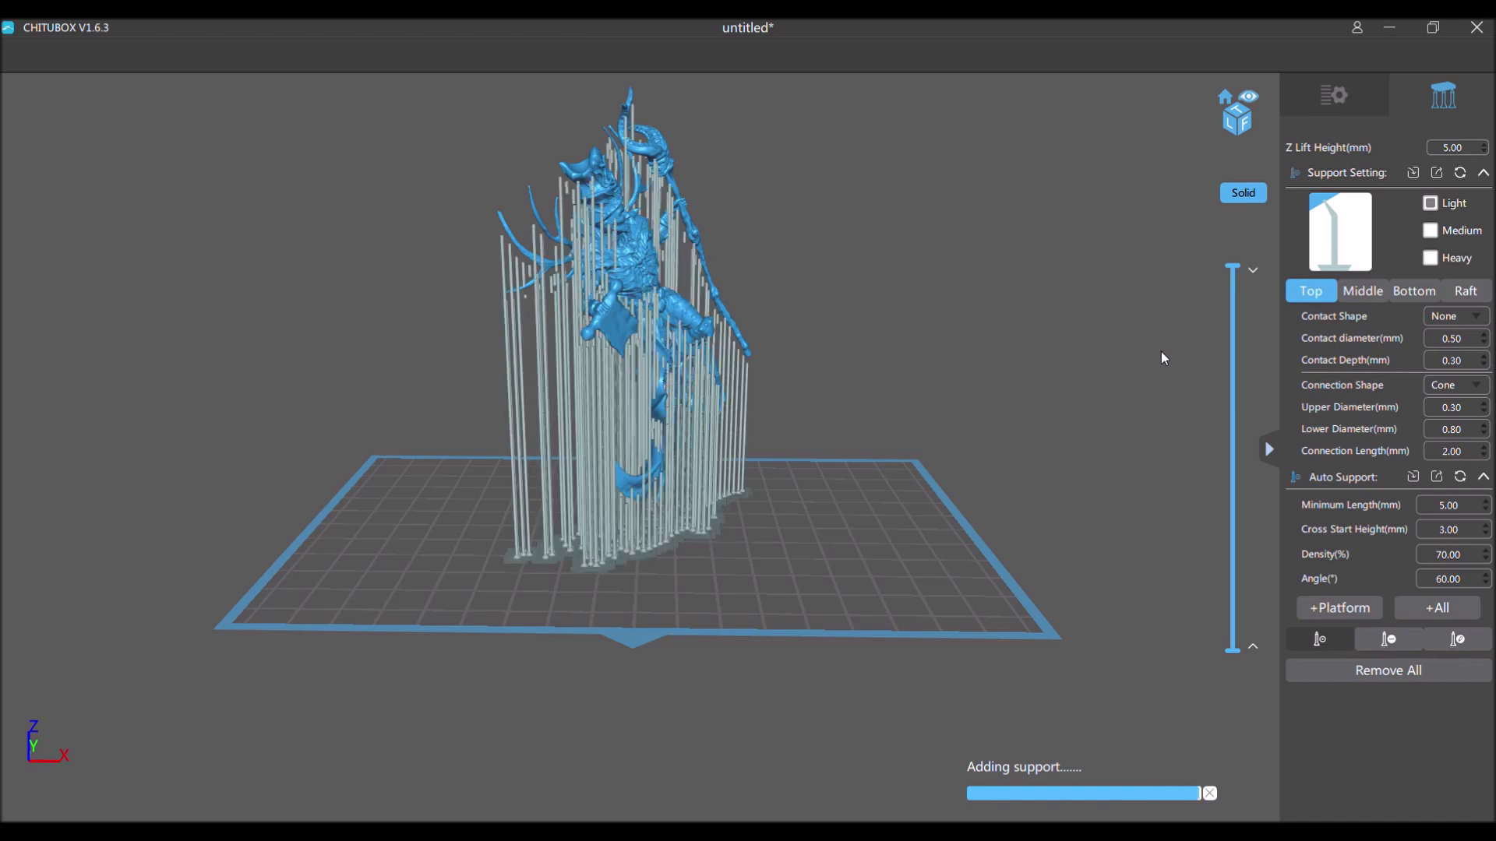
- Inspect the tilted lich's supports from above and the side, then exit support mode
{"action": "left_click_drag", "start_coordinate": [994, 325], "coordinate": [928, 324]}
{"action": "scroll", "coordinate": [621, 241], "scroll_direction": "up", "scroll_amount": 3}
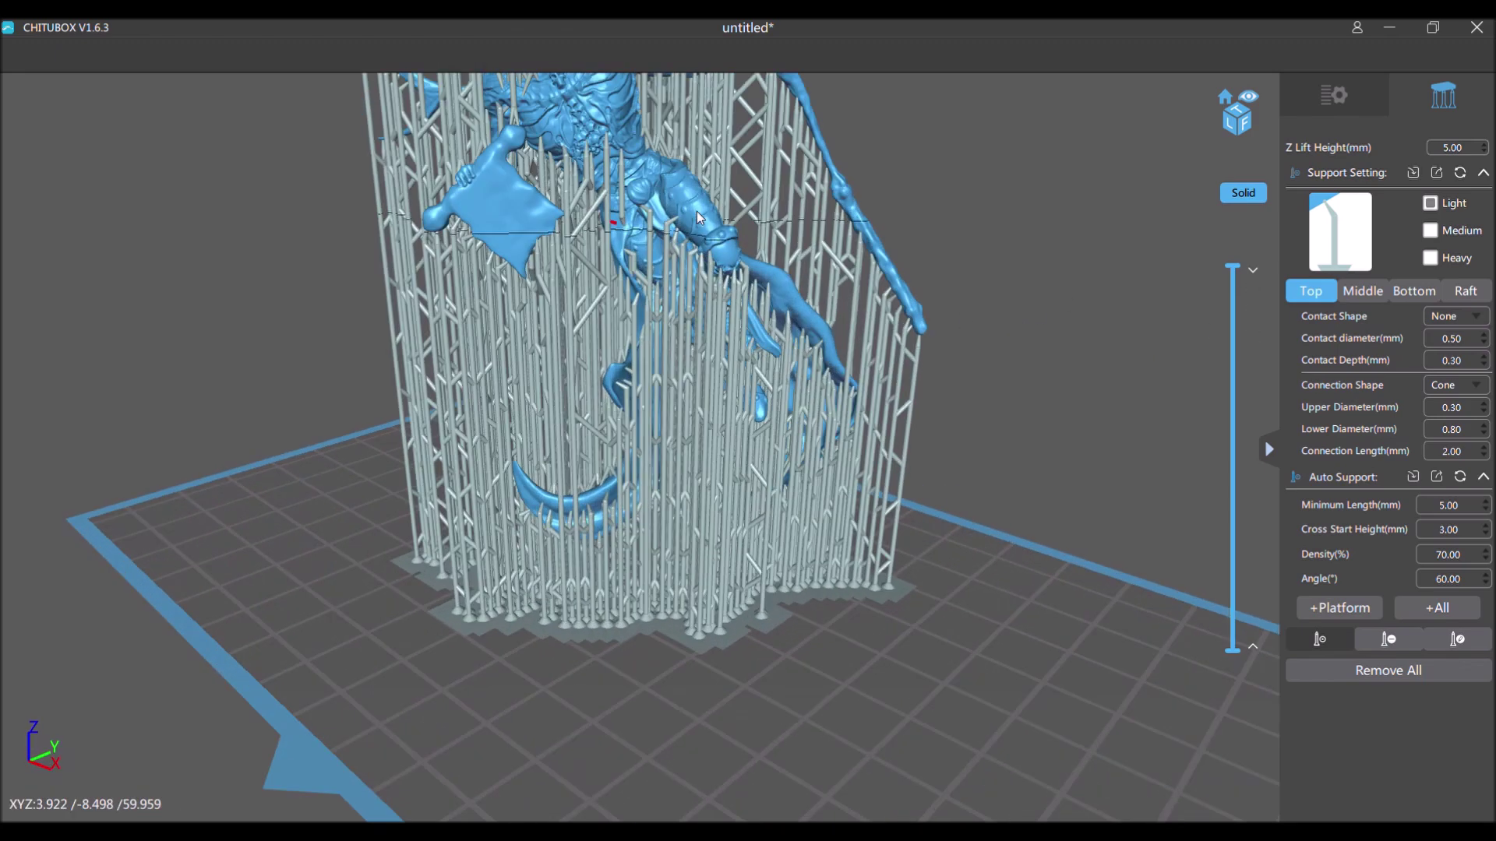
{"action": "left_click_drag", "start_coordinate": [1011, 188], "coordinate": [642, 483]}
{"action": "scroll", "coordinate": [608, 335], "scroll_direction": "up", "scroll_amount": 5}
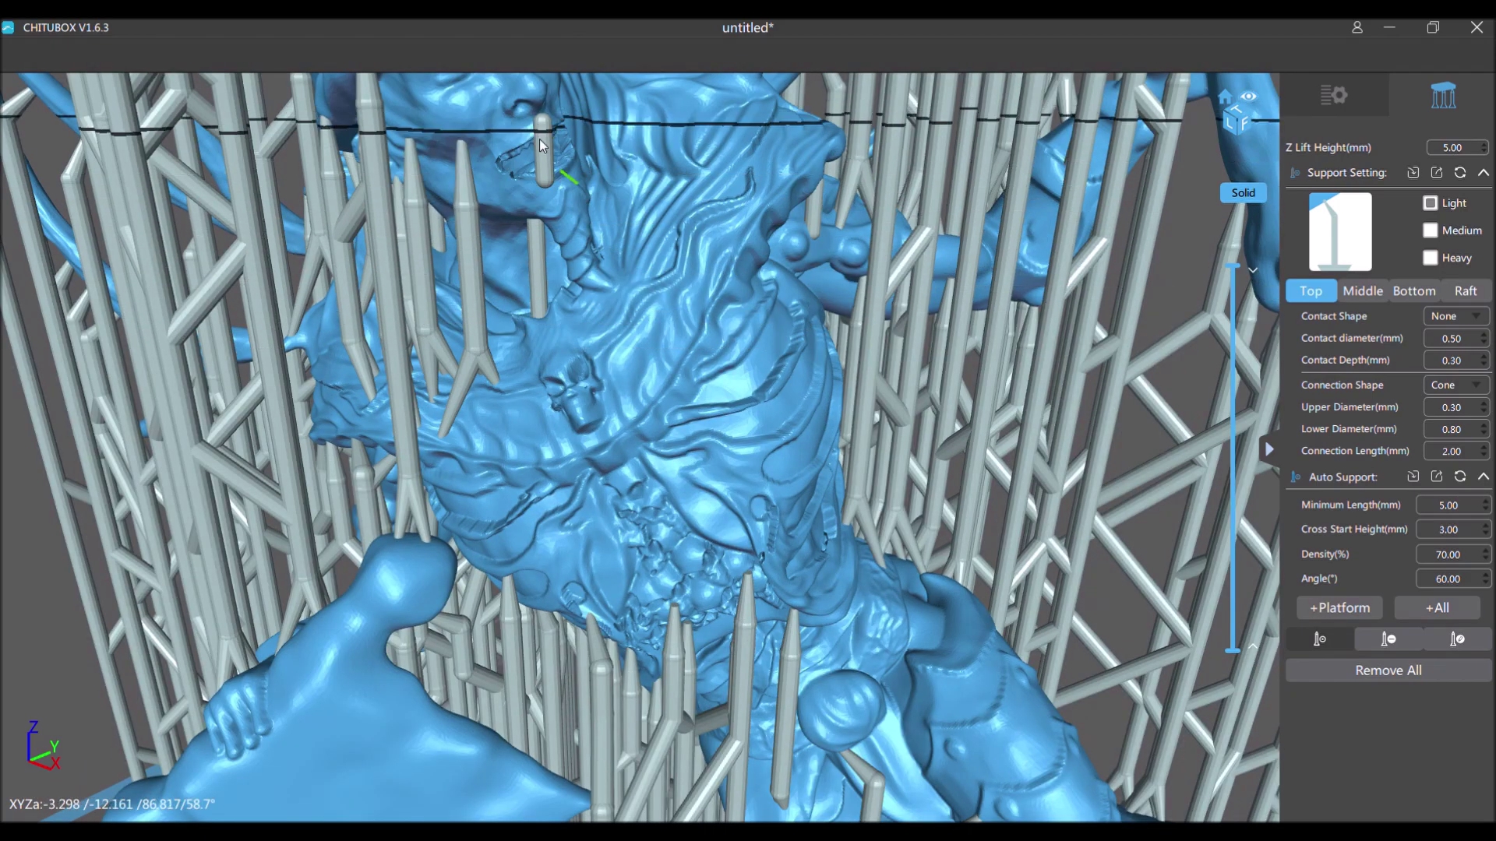
{"action": "scroll", "coordinate": [1012, 465], "scroll_direction": "down", "scroll_amount": 6}
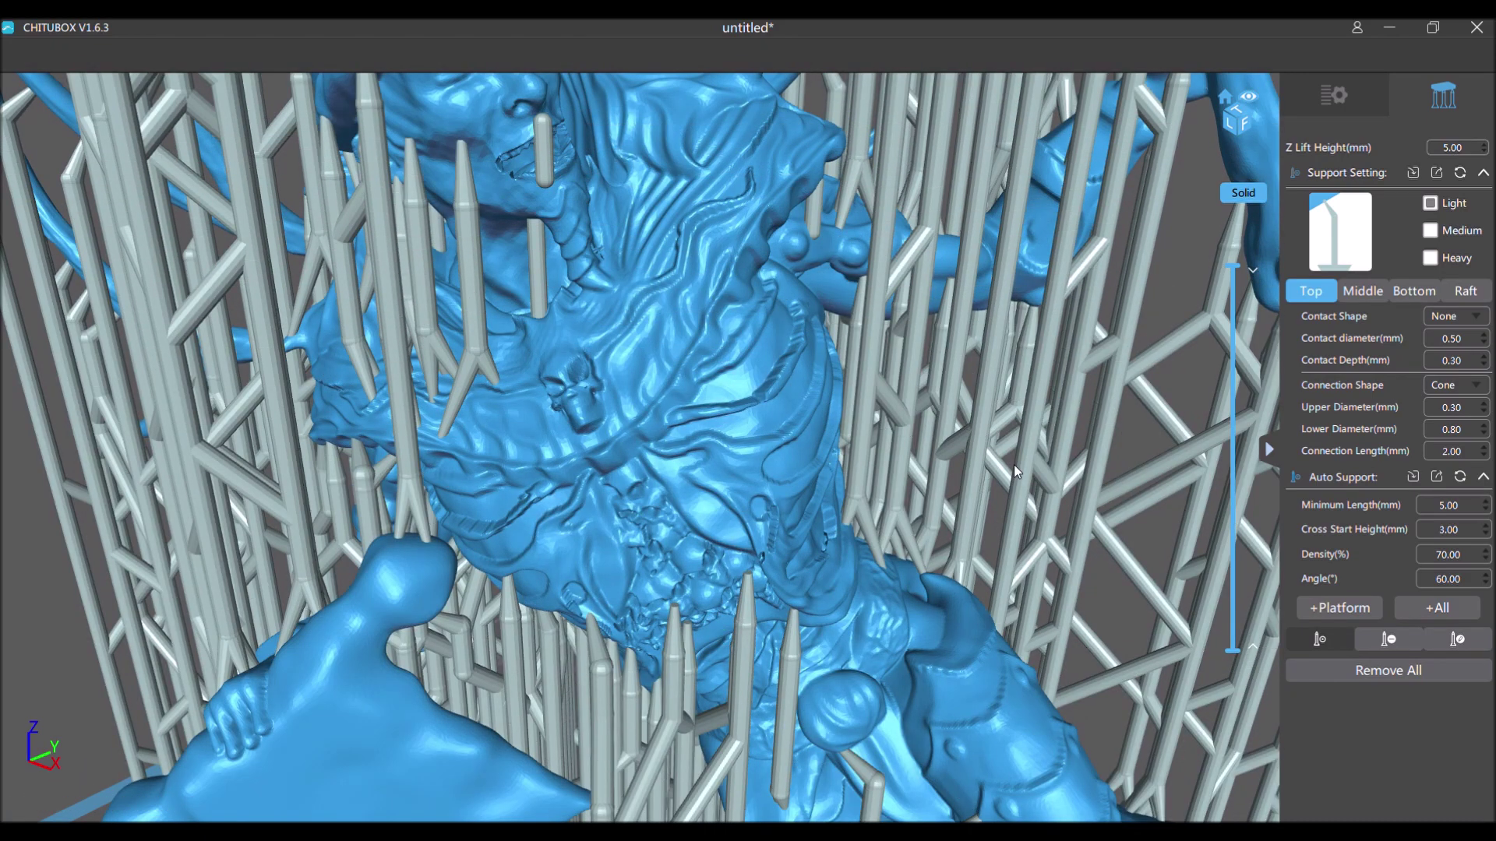
{"action": "scroll", "coordinate": [1078, 287], "scroll_direction": "up", "scroll_amount": 3}
{"action": "left_click_drag", "start_coordinate": [1049, 307], "coordinate": [1111, 372]}
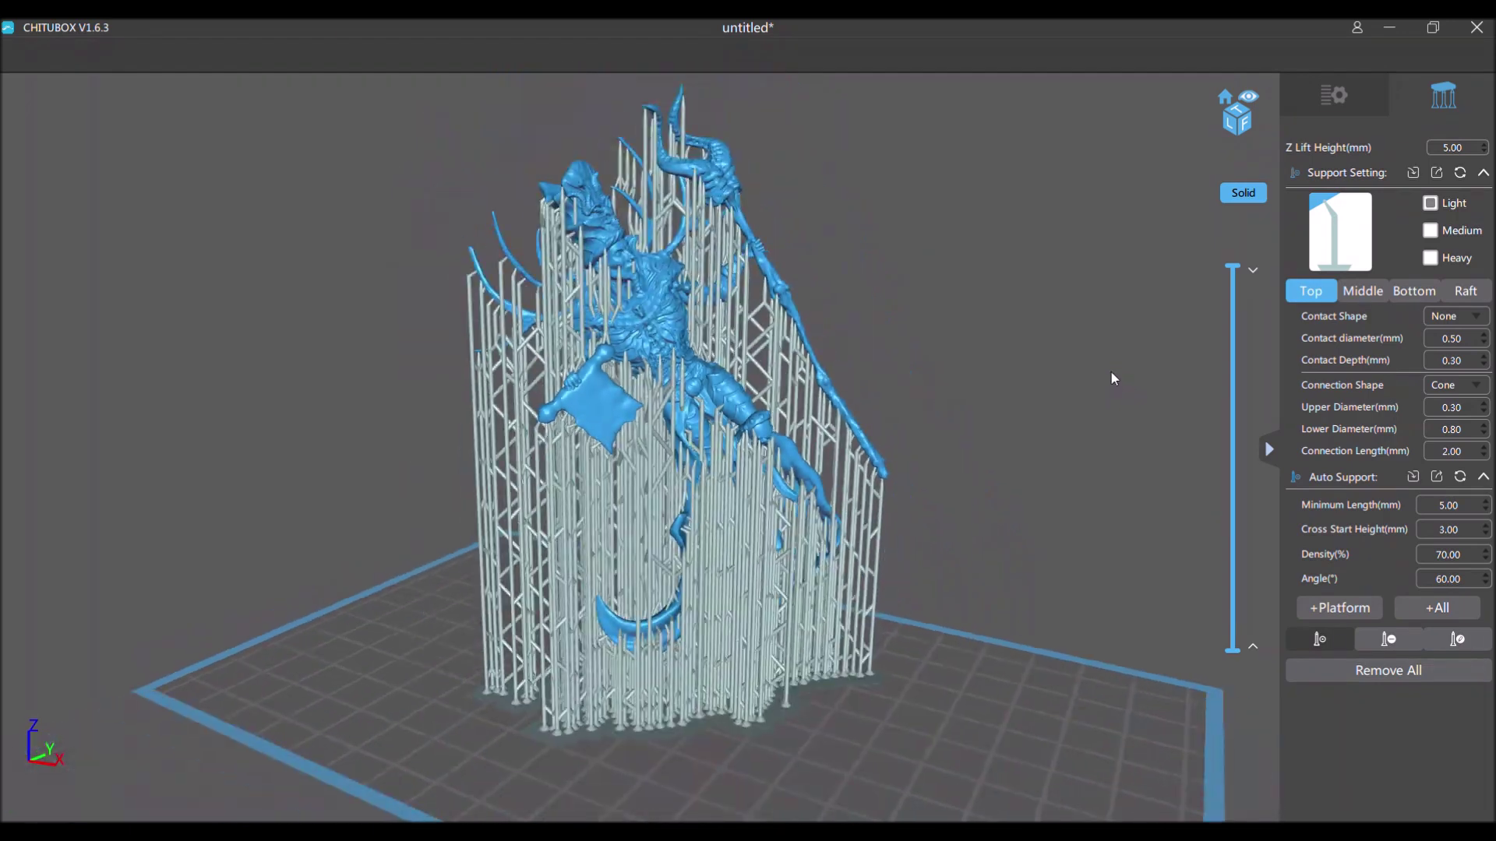
{"action": "scroll", "coordinate": [1111, 378], "scroll_direction": "down", "scroll_amount": 3}
{"action": "left_click", "coordinate": [1344, 91]}
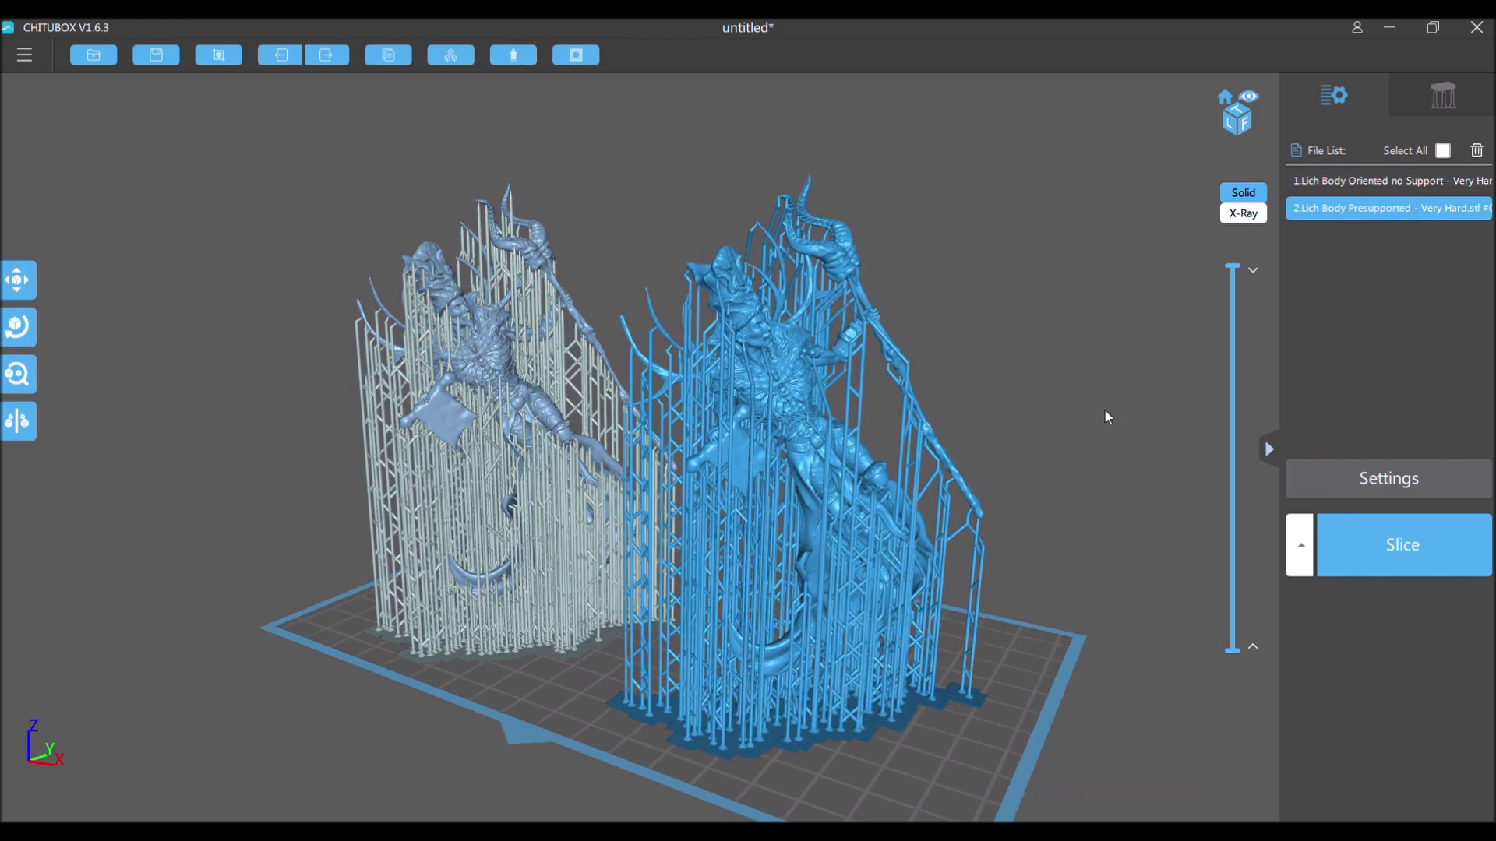
{"action": "left_click_drag", "start_coordinate": [1094, 418], "coordinate": [696, 374]}
{"action": "scroll", "coordinate": [695, 375], "scroll_direction": "up", "scroll_amount": 5}
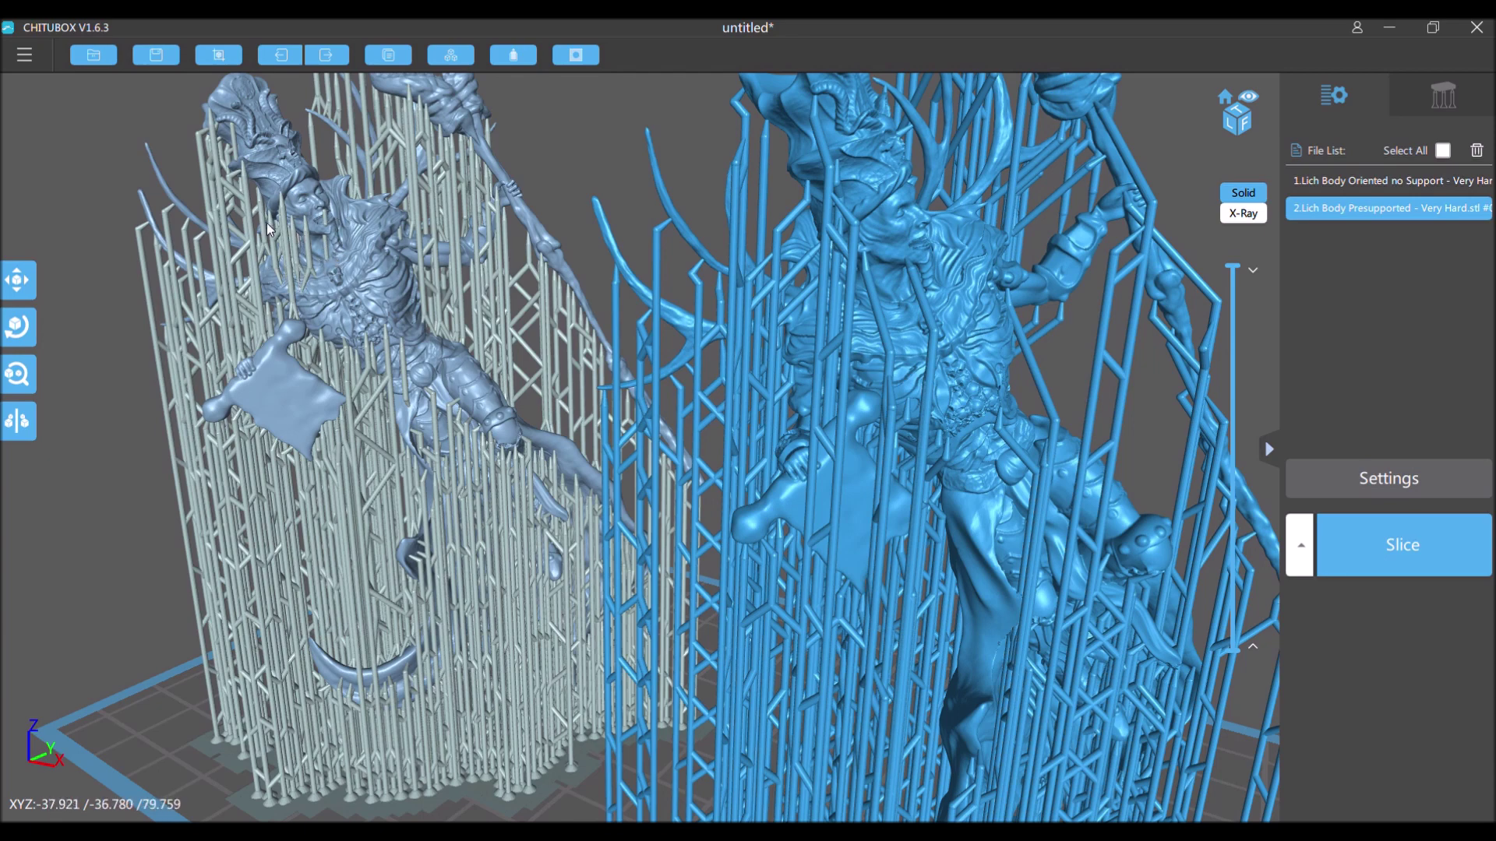
{"action": "left_click_drag", "start_coordinate": [612, 165], "coordinate": [647, 148]}
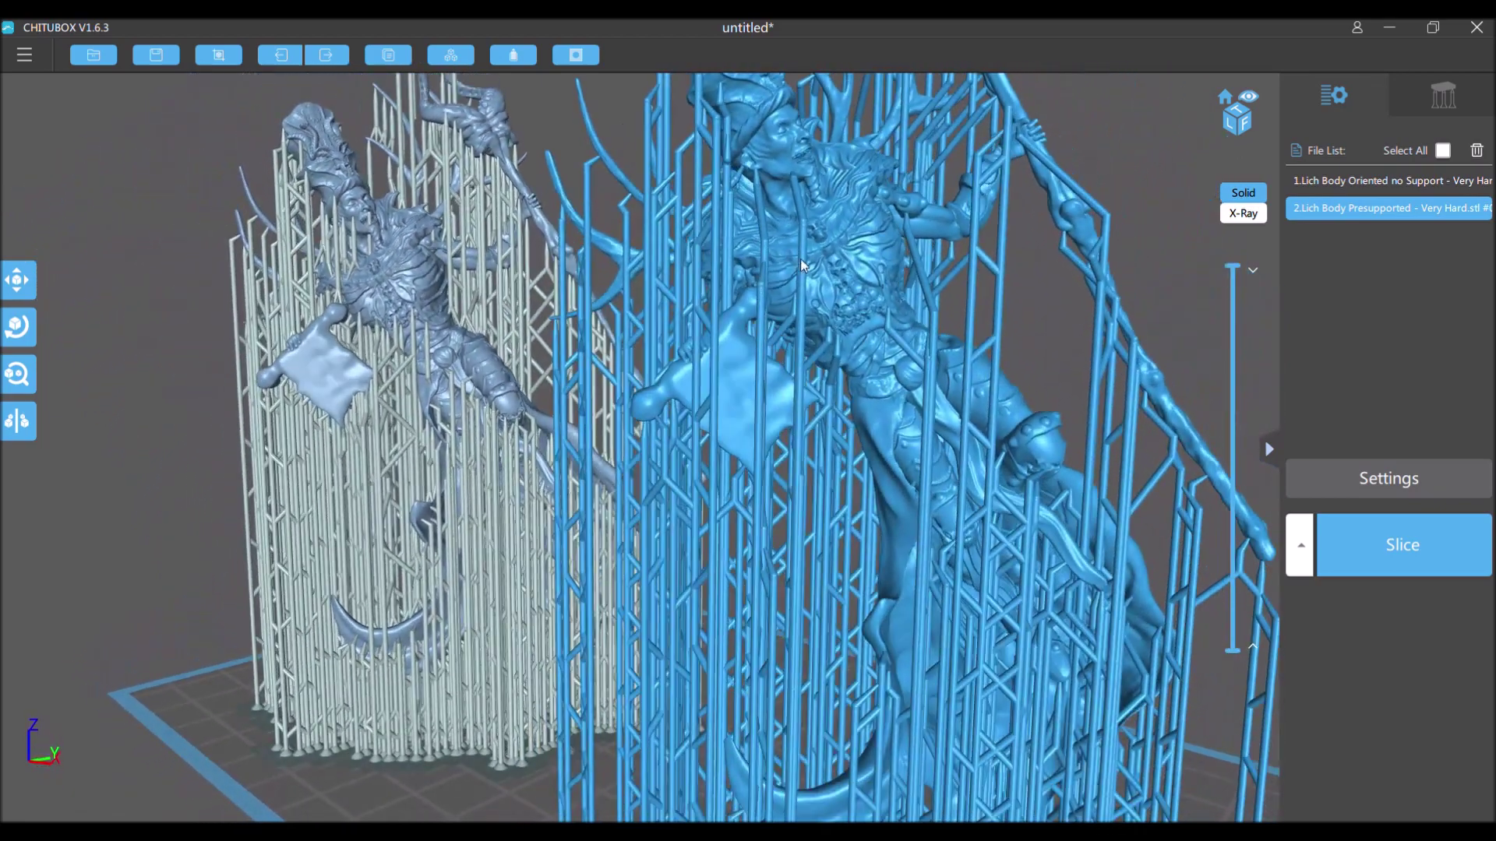
{"action": "left_click_drag", "start_coordinate": [1041, 307], "coordinate": [1092, 468]}
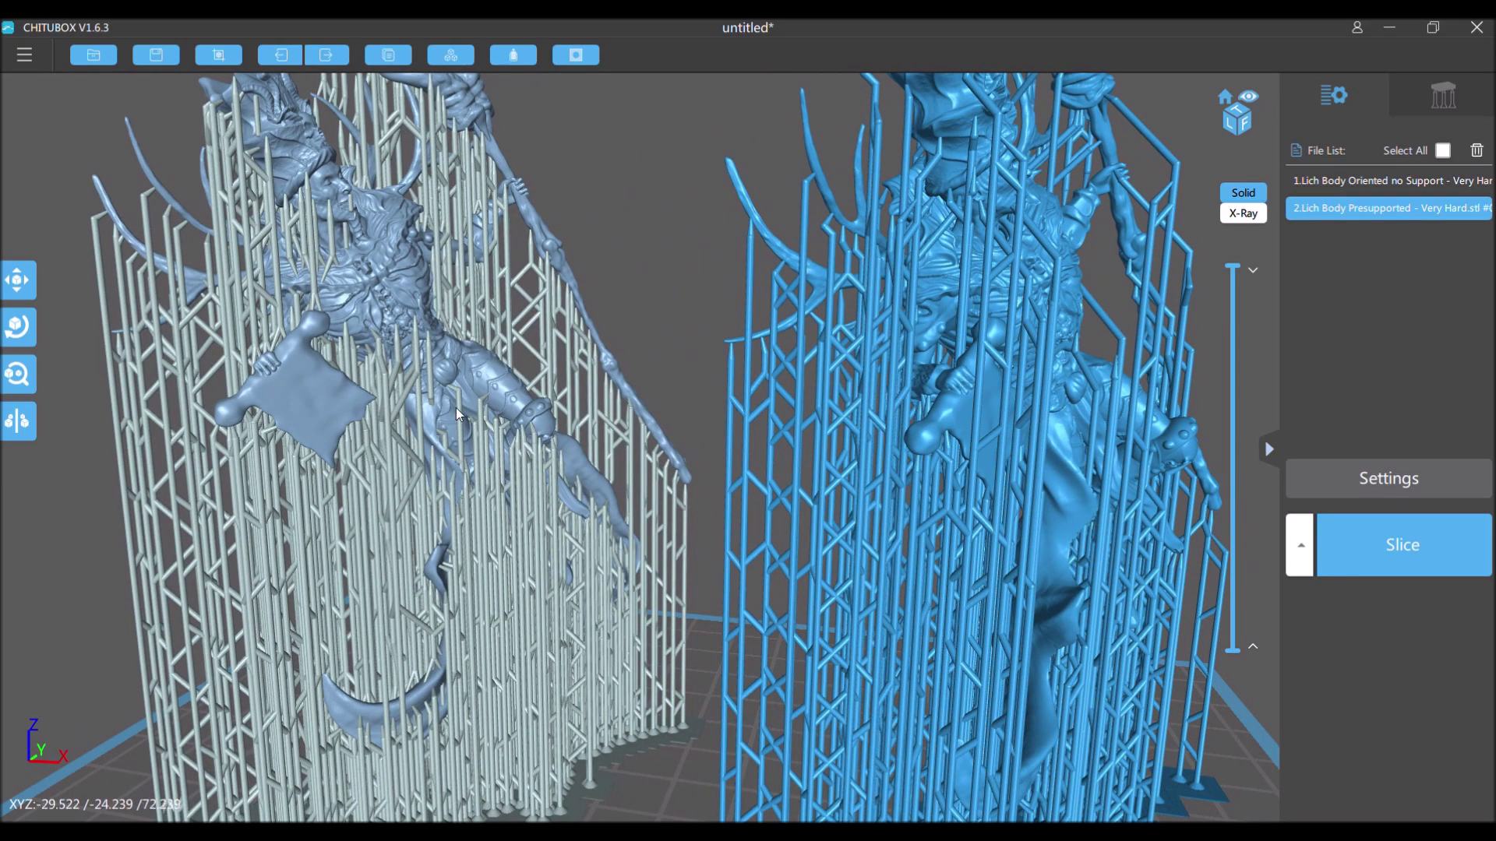
{"action": "left_click_drag", "start_coordinate": [636, 248], "coordinate": [901, 249]}
{"action": "scroll", "coordinate": [512, 312], "scroll_direction": "up", "scroll_amount": 5}
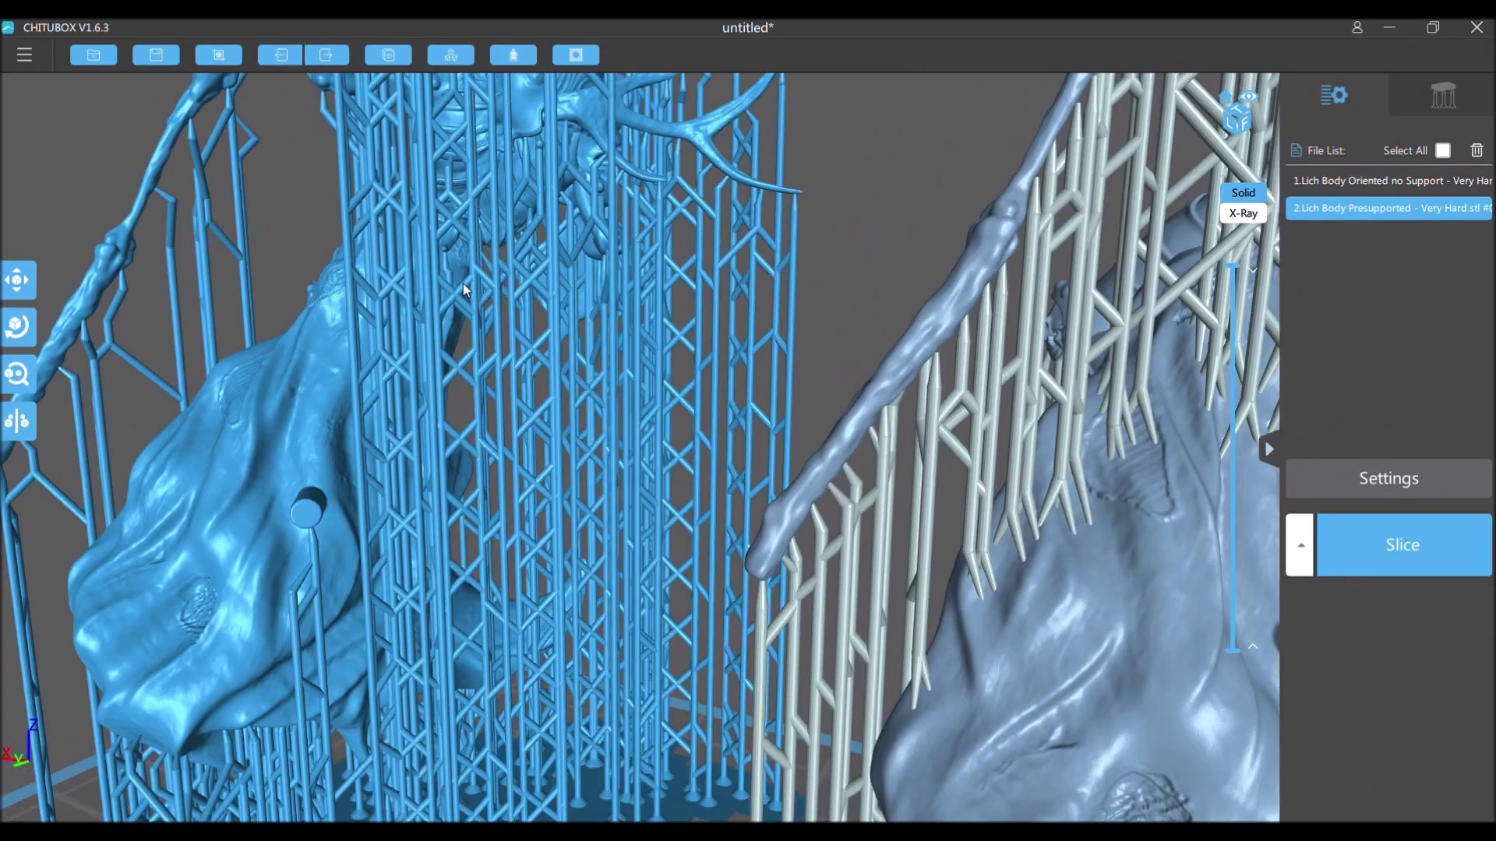
{"action": "scroll", "coordinate": [366, 227], "scroll_direction": "down", "scroll_amount": 5}
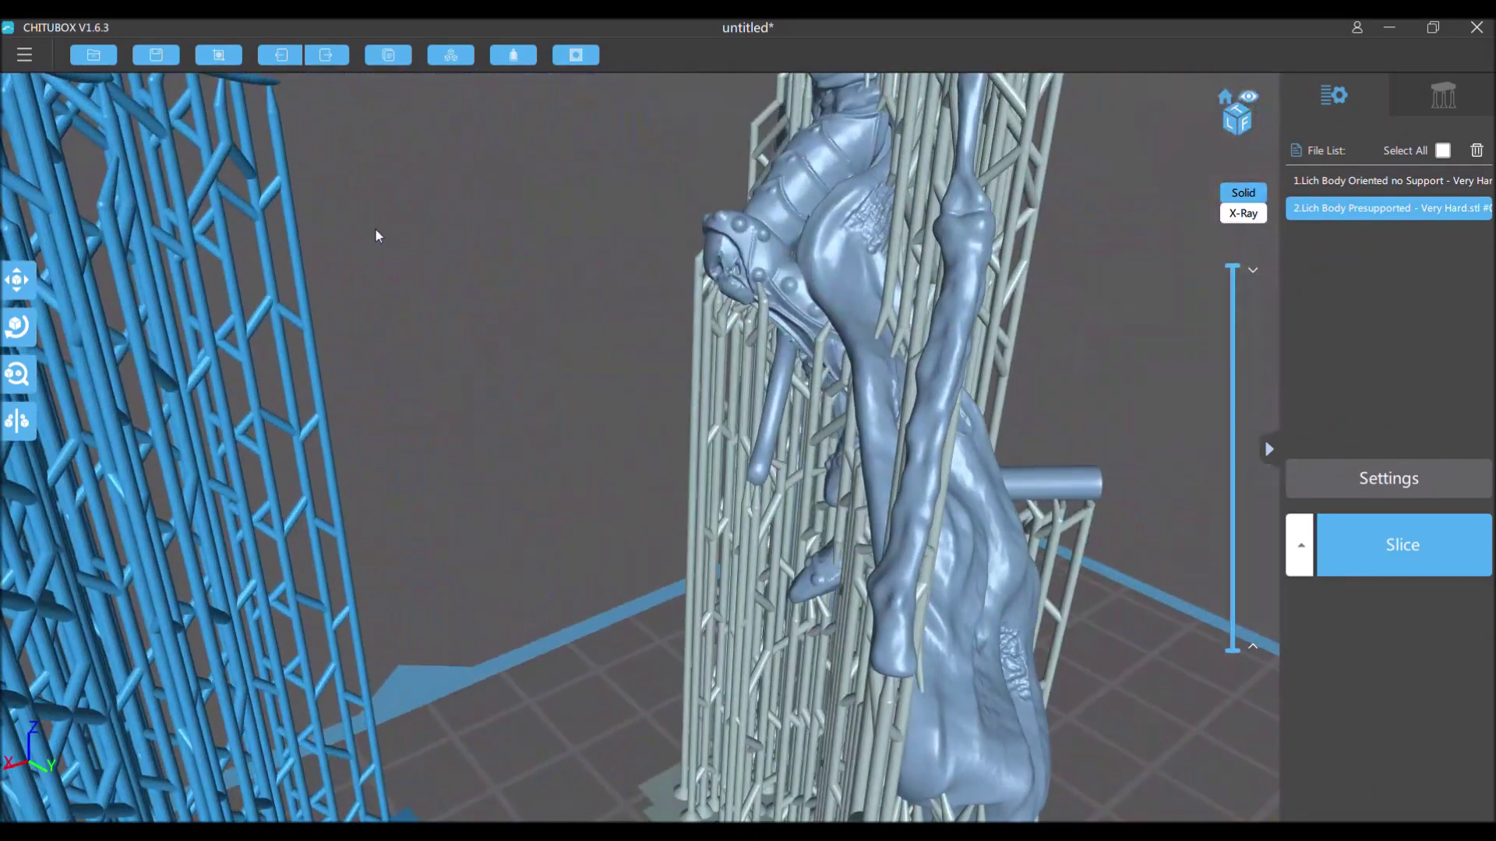
{"action": "scroll", "coordinate": [665, 231], "scroll_direction": "up", "scroll_amount": 5}
{"action": "scroll", "coordinate": [773, 258], "scroll_direction": "up", "scroll_amount": 5}
{"action": "scroll", "coordinate": [799, 270], "scroll_direction": "down", "scroll_amount": 5}
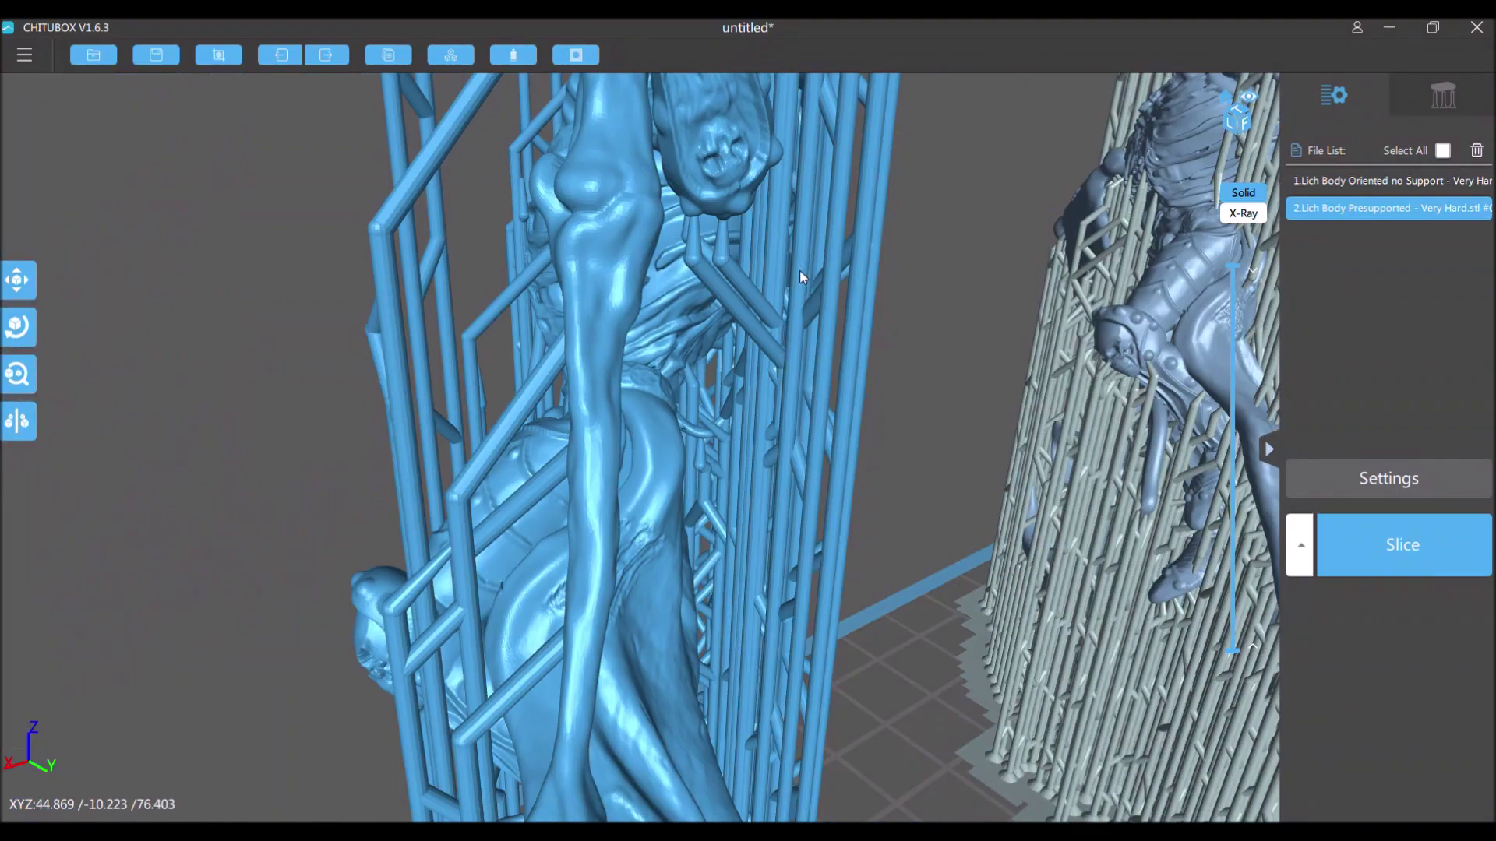
{"action": "scroll", "coordinate": [908, 294], "scroll_direction": "up", "scroll_amount": 3}
{"action": "scroll", "coordinate": [895, 270], "scroll_direction": "down", "scroll_amount": 3}
{"action": "scroll", "coordinate": [911, 287], "scroll_direction": "up", "scroll_amount": 3}
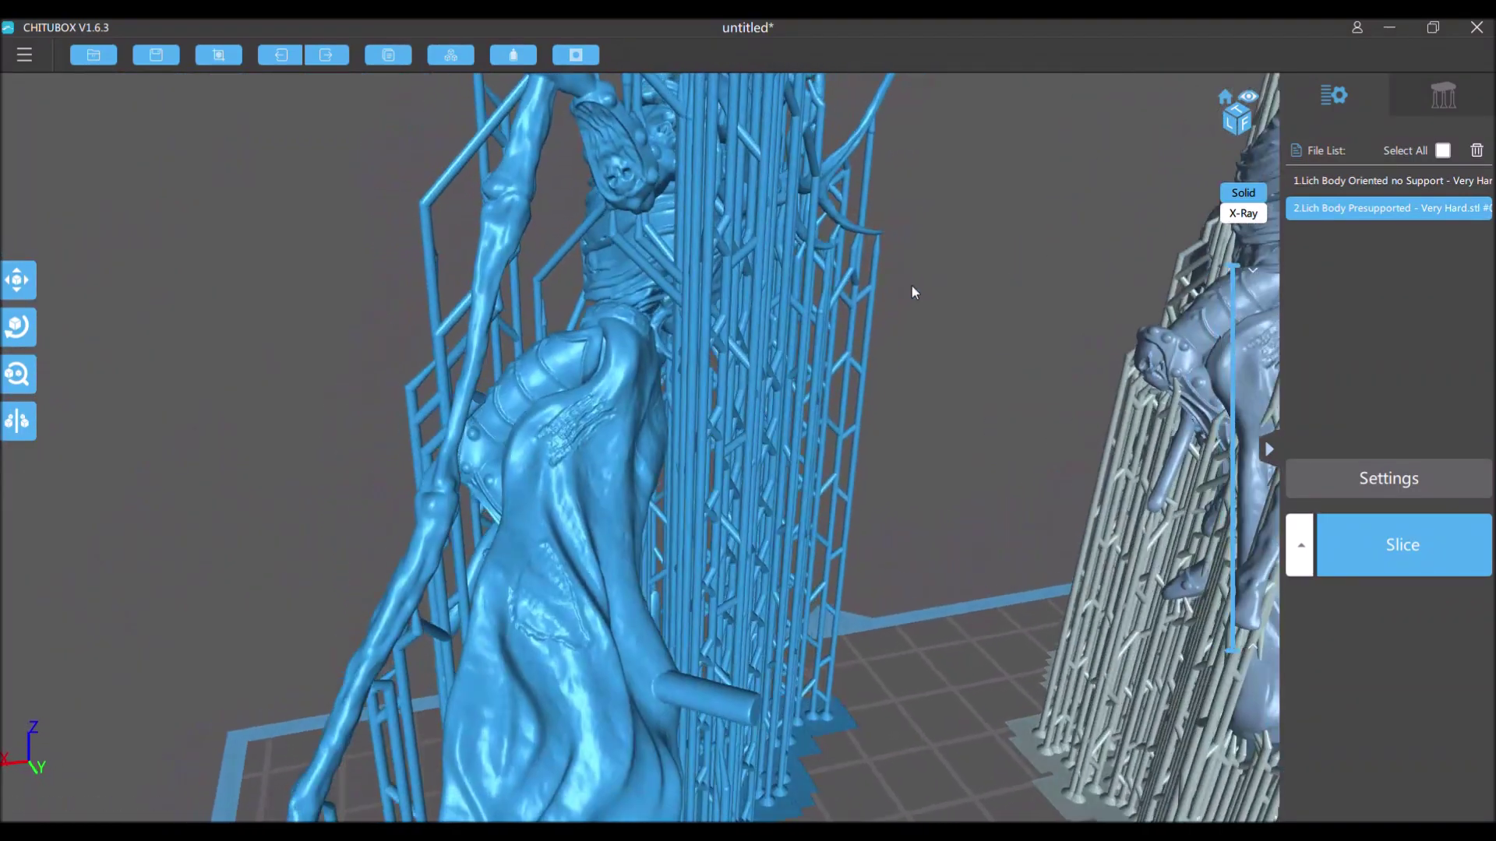
{"action": "right_click_drag", "start_coordinate": [695, 278], "coordinate": [870, 276]}
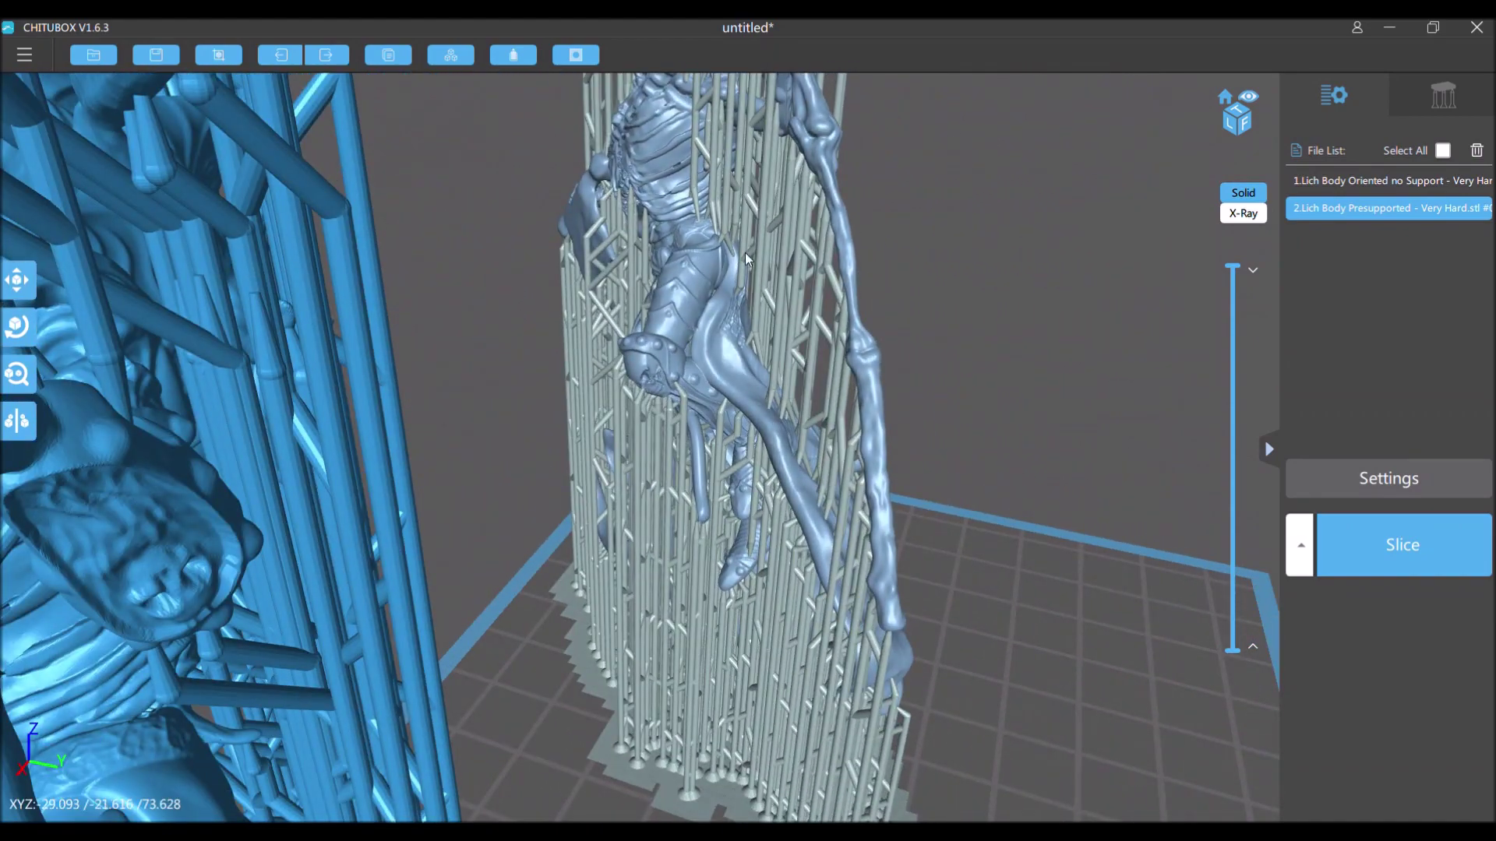
{"action": "right_click_drag", "start_coordinate": [539, 413], "coordinate": [558, 379]}
{"action": "scroll", "coordinate": [557, 378], "scroll_direction": "down", "scroll_amount": 3}
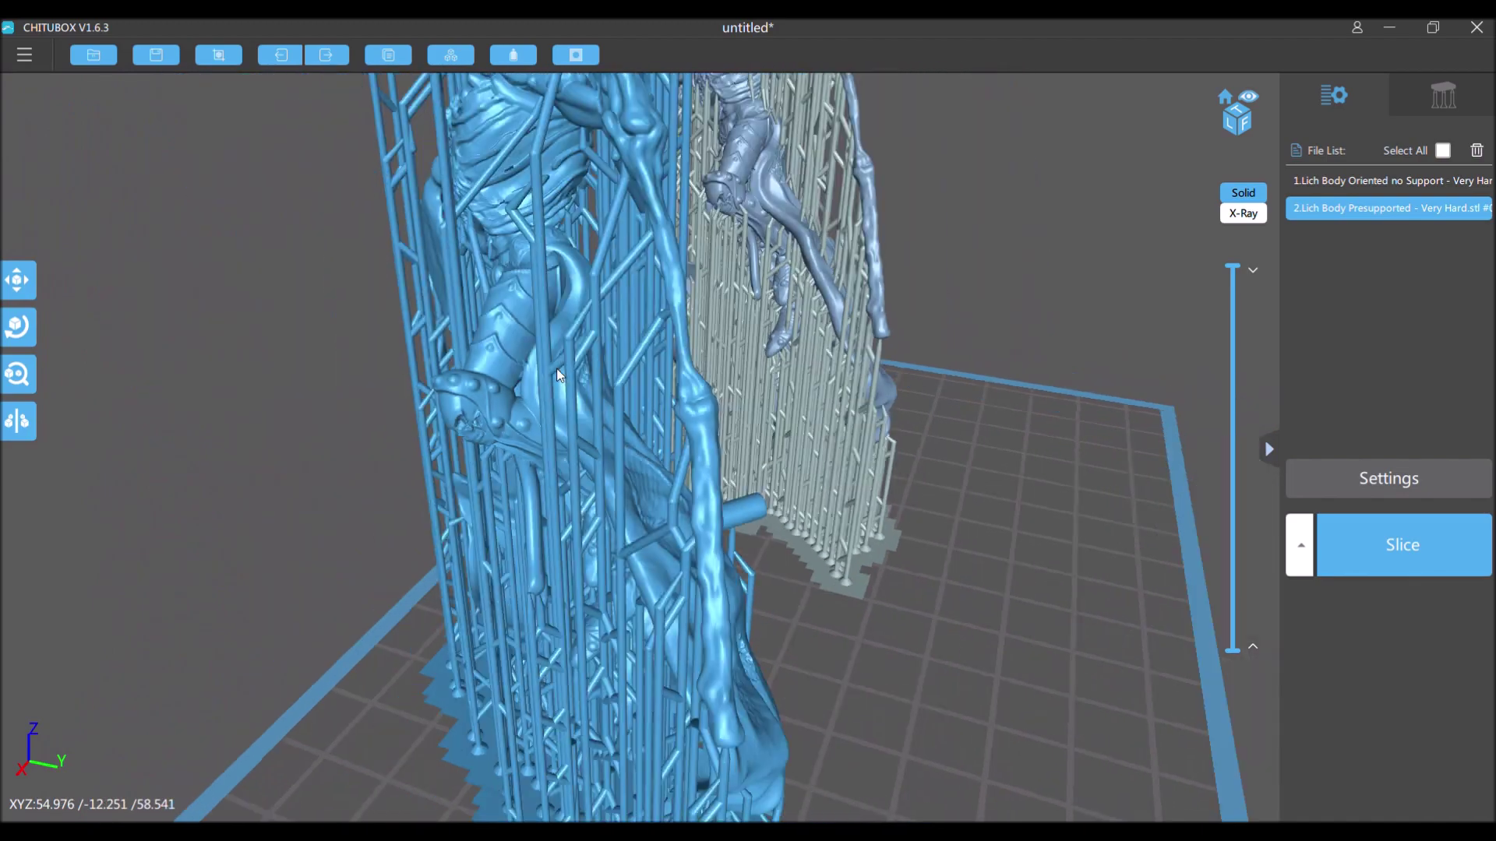
{"action": "right_click_drag", "start_coordinate": [244, 397], "coordinate": [183, 373]}
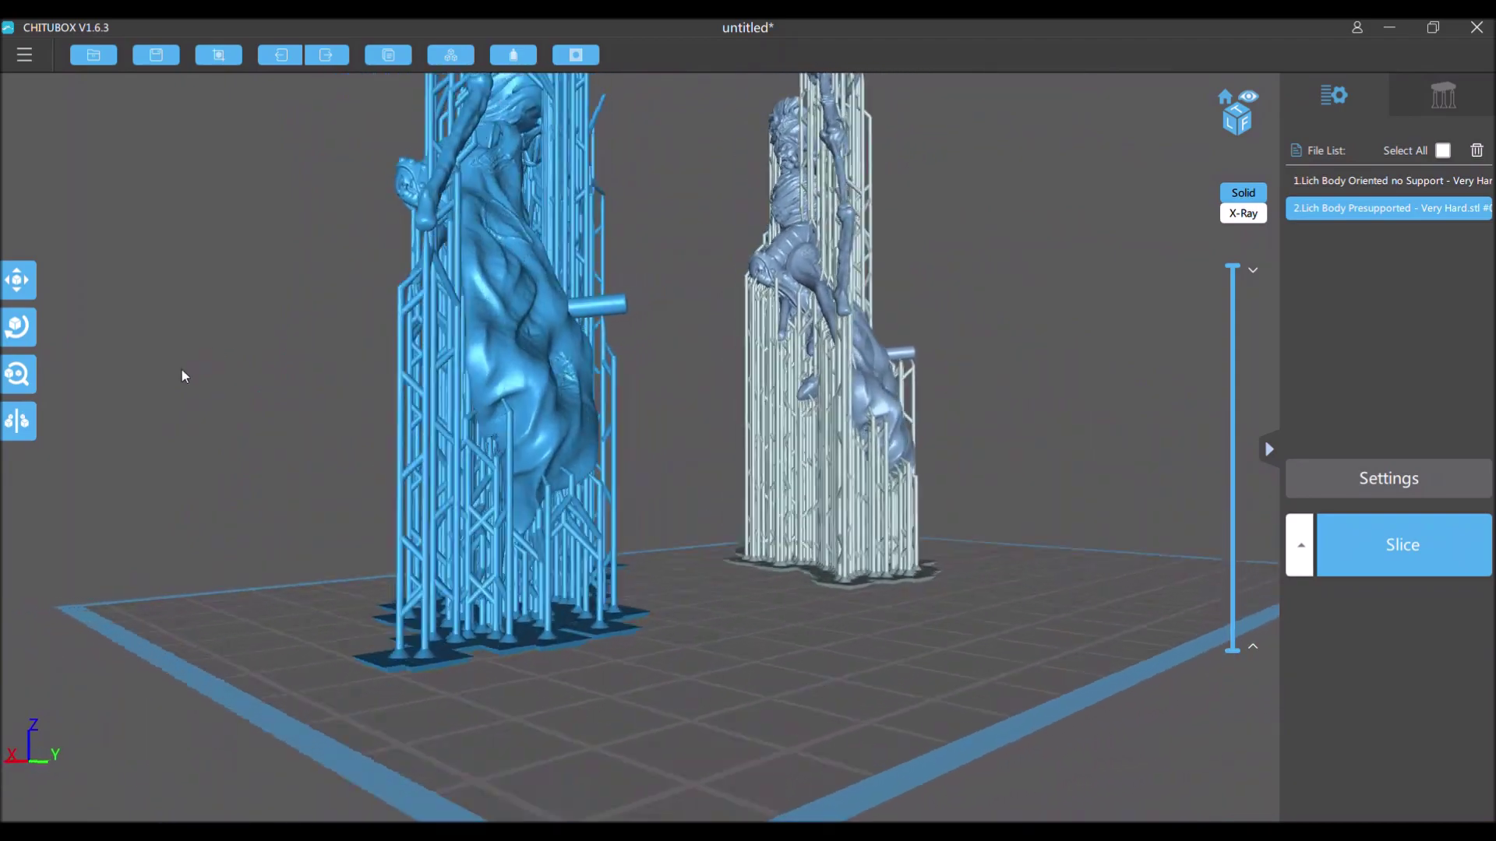
{"action": "scroll", "coordinate": [758, 375], "scroll_direction": "up", "scroll_amount": 6}
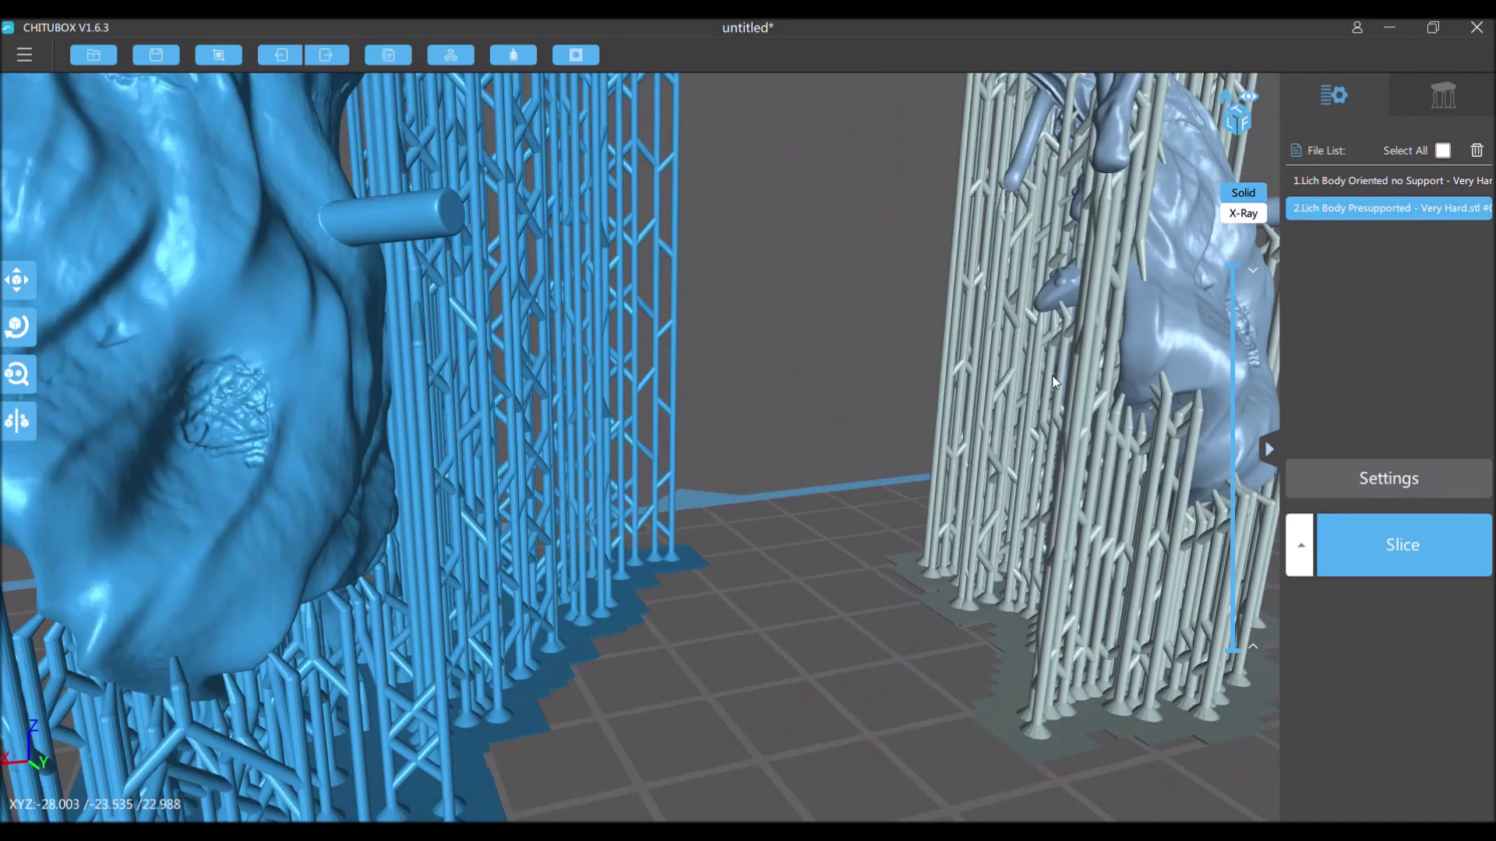
{"action": "right_click_drag", "start_coordinate": [1053, 382], "coordinate": [373, 366]}
{"action": "scroll", "coordinate": [1065, 289], "scroll_direction": "up", "scroll_amount": 8}
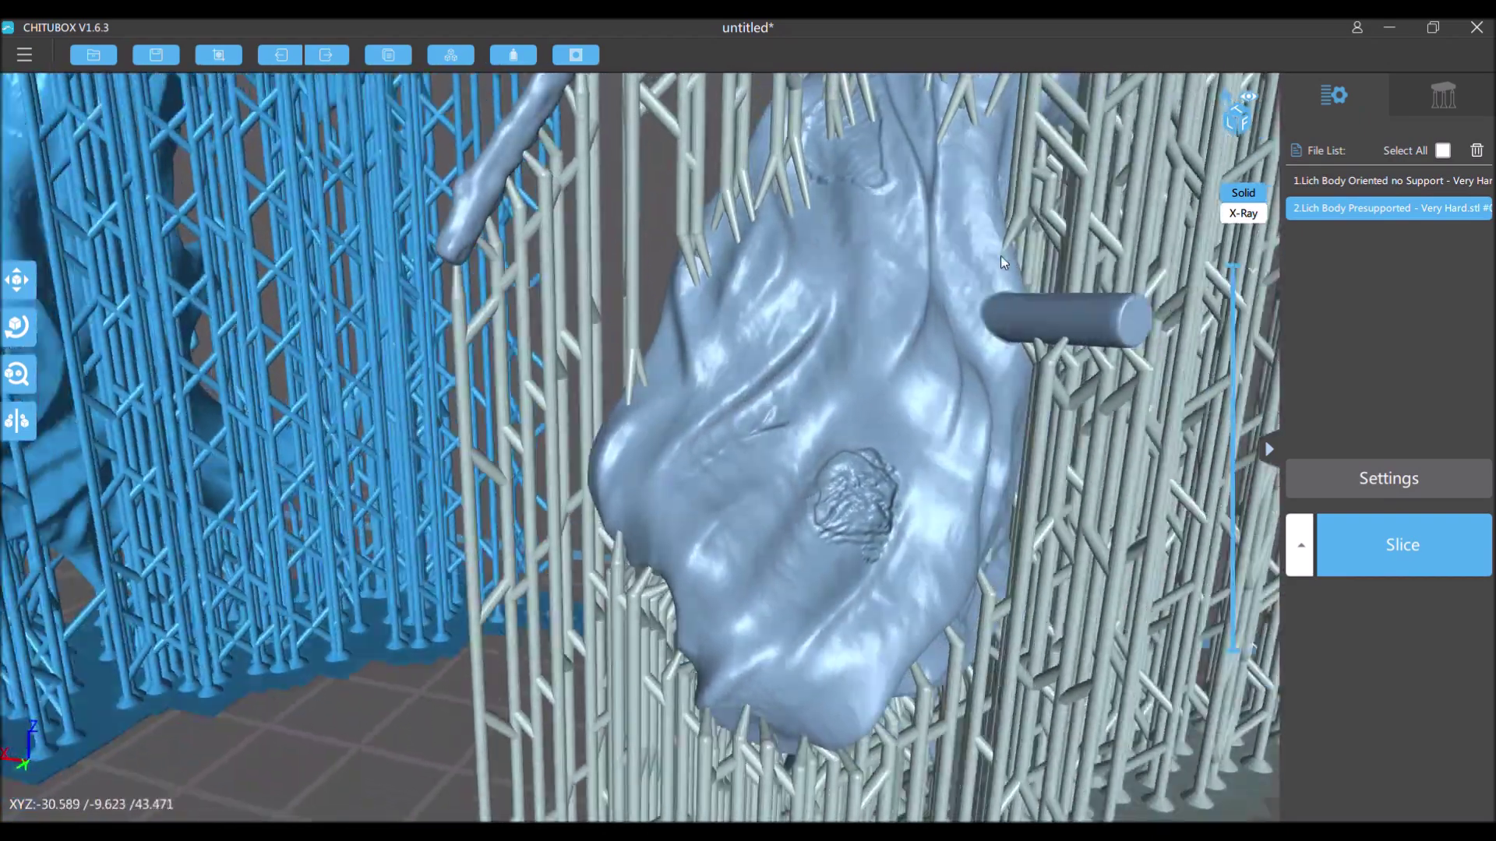
{"action": "right_click_drag", "start_coordinate": [1000, 256], "coordinate": [986, 214]}
{"action": "scroll", "coordinate": [986, 214], "scroll_direction": "down", "scroll_amount": 8}
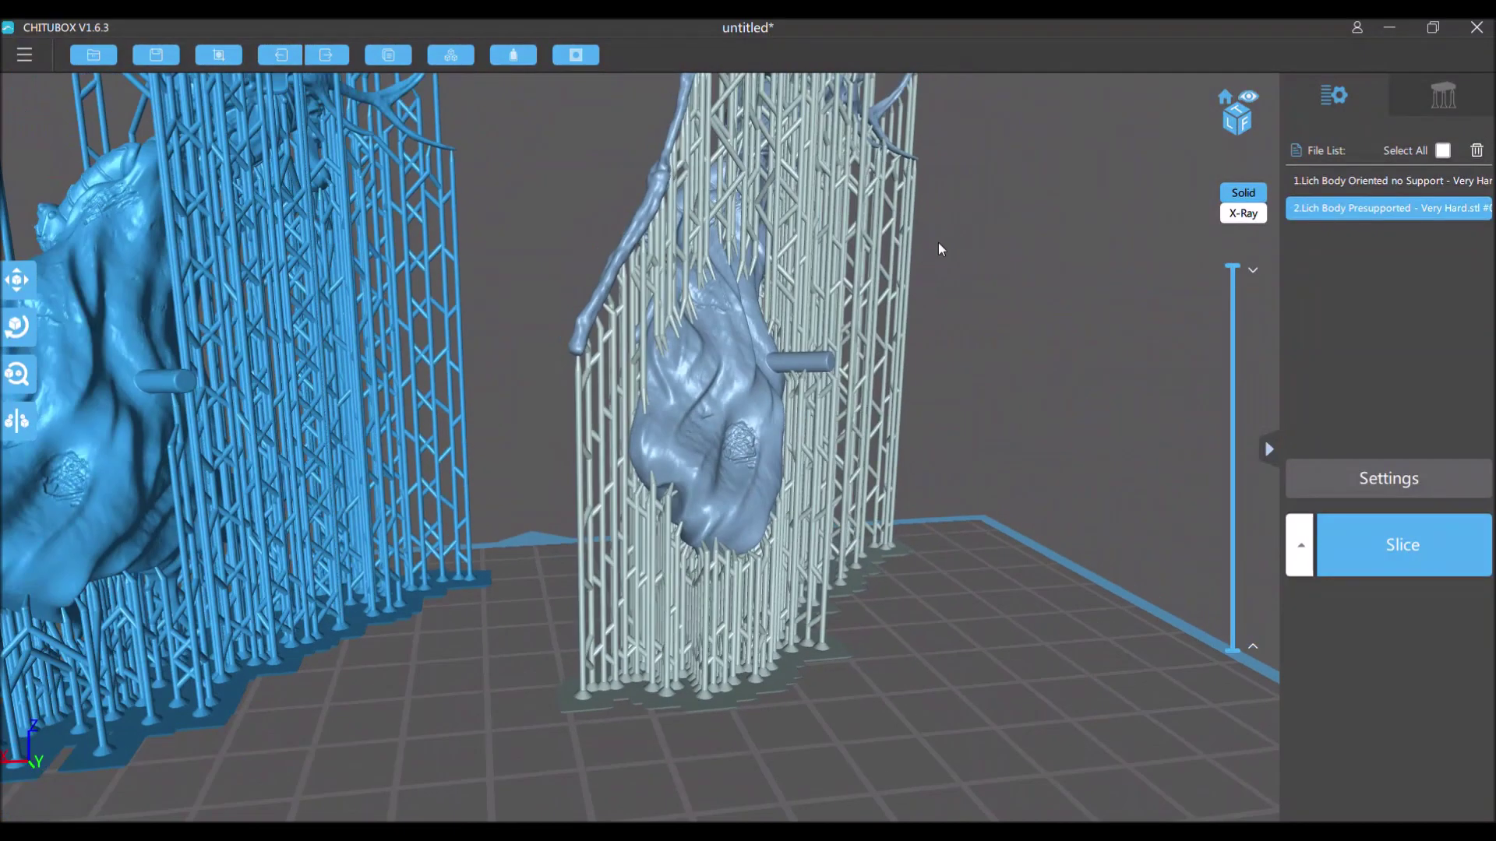
{"action": "right_click_drag", "start_coordinate": [938, 249], "coordinate": [492, 232]}
{"action": "scroll", "coordinate": [554, 214], "scroll_direction": "up", "scroll_amount": 5}
{"action": "scroll", "coordinate": [493, 233], "scroll_direction": "down", "scroll_amount": 5}
{"action": "mouse_move", "coordinate": [586, 170]}
{"action": "right_mouse_down"}
{"action": "mouse_move", "coordinate": [494, 165]}
{"action": "mouse_move", "coordinate": [572, 164]}
{"action": "right_mouse_up"}
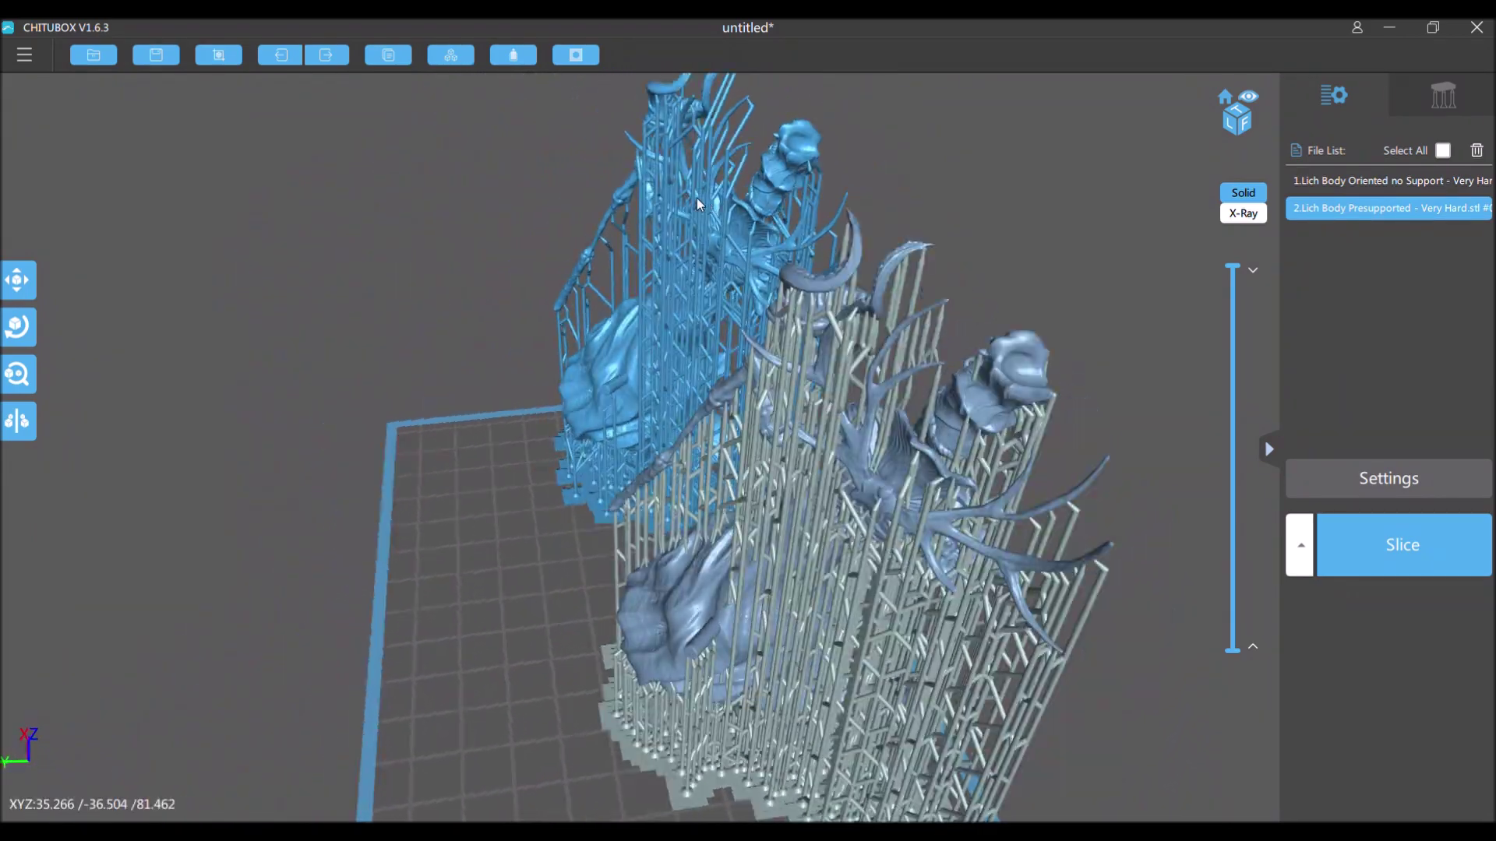
{"action": "right_click_drag", "start_coordinate": [594, 189], "coordinate": [574, 219]}
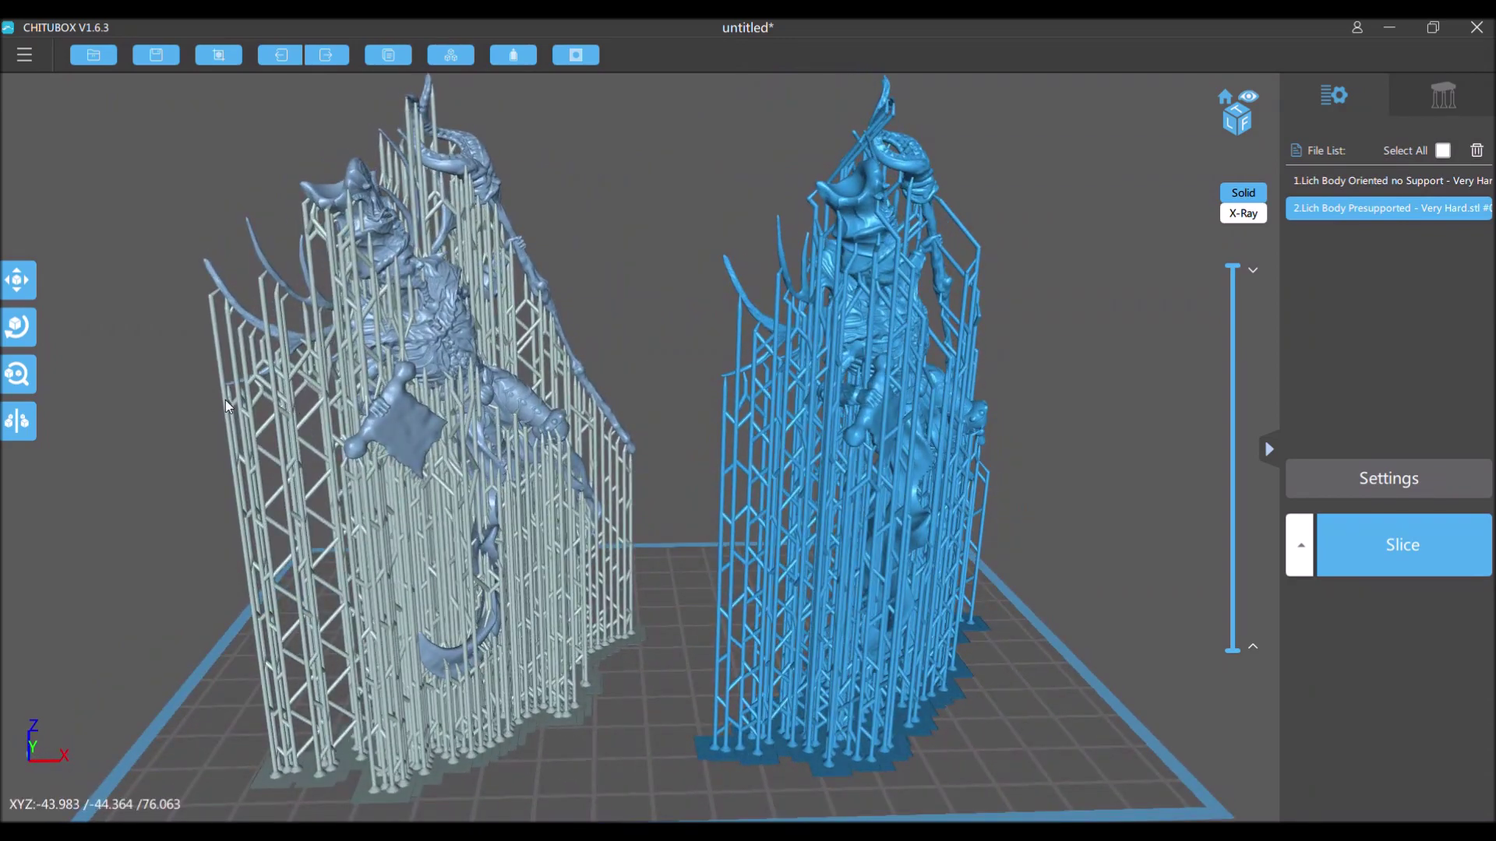
{"action": "scroll", "coordinate": [224, 394], "scroll_direction": "up", "scroll_amount": 3}
{"action": "scroll", "coordinate": [890, 193], "scroll_direction": "up", "scroll_amount": 2}
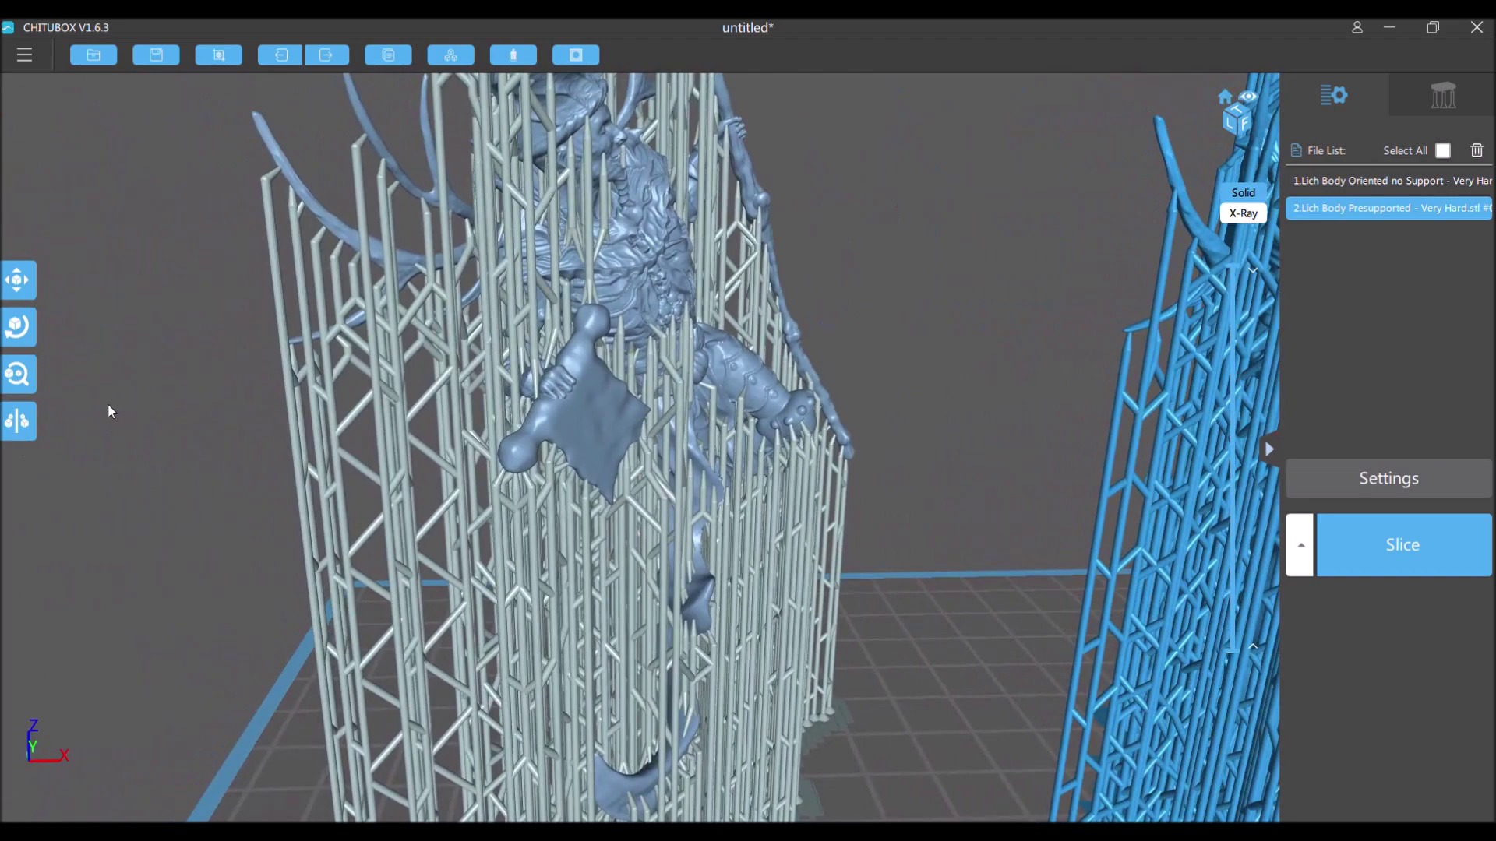
{"action": "scroll", "coordinate": [124, 387], "scroll_direction": "up", "scroll_amount": 5}
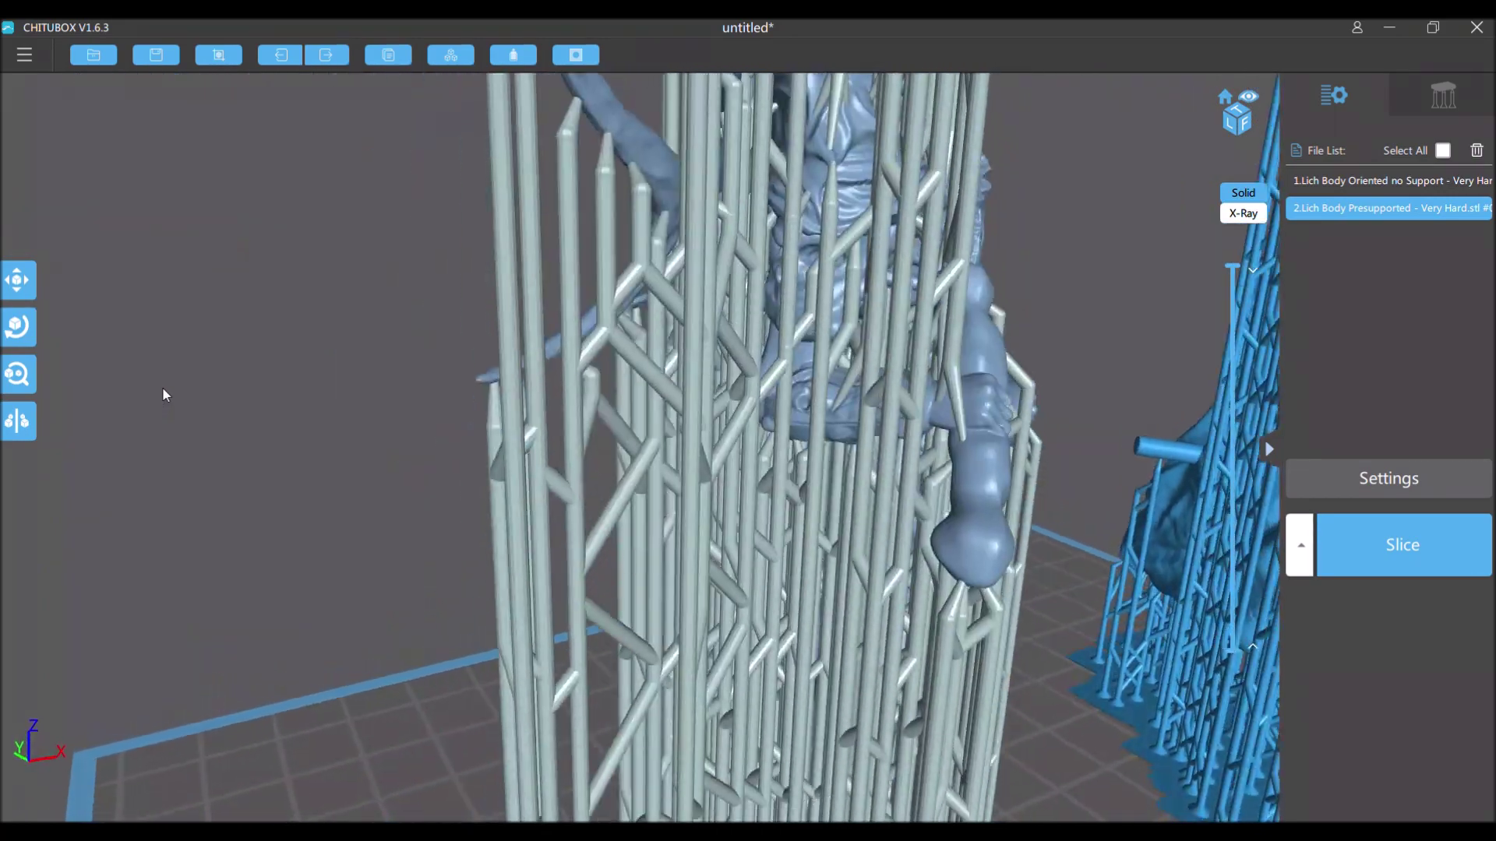
{"action": "right_click_drag", "start_coordinate": [162, 386], "coordinate": [577, 362]}
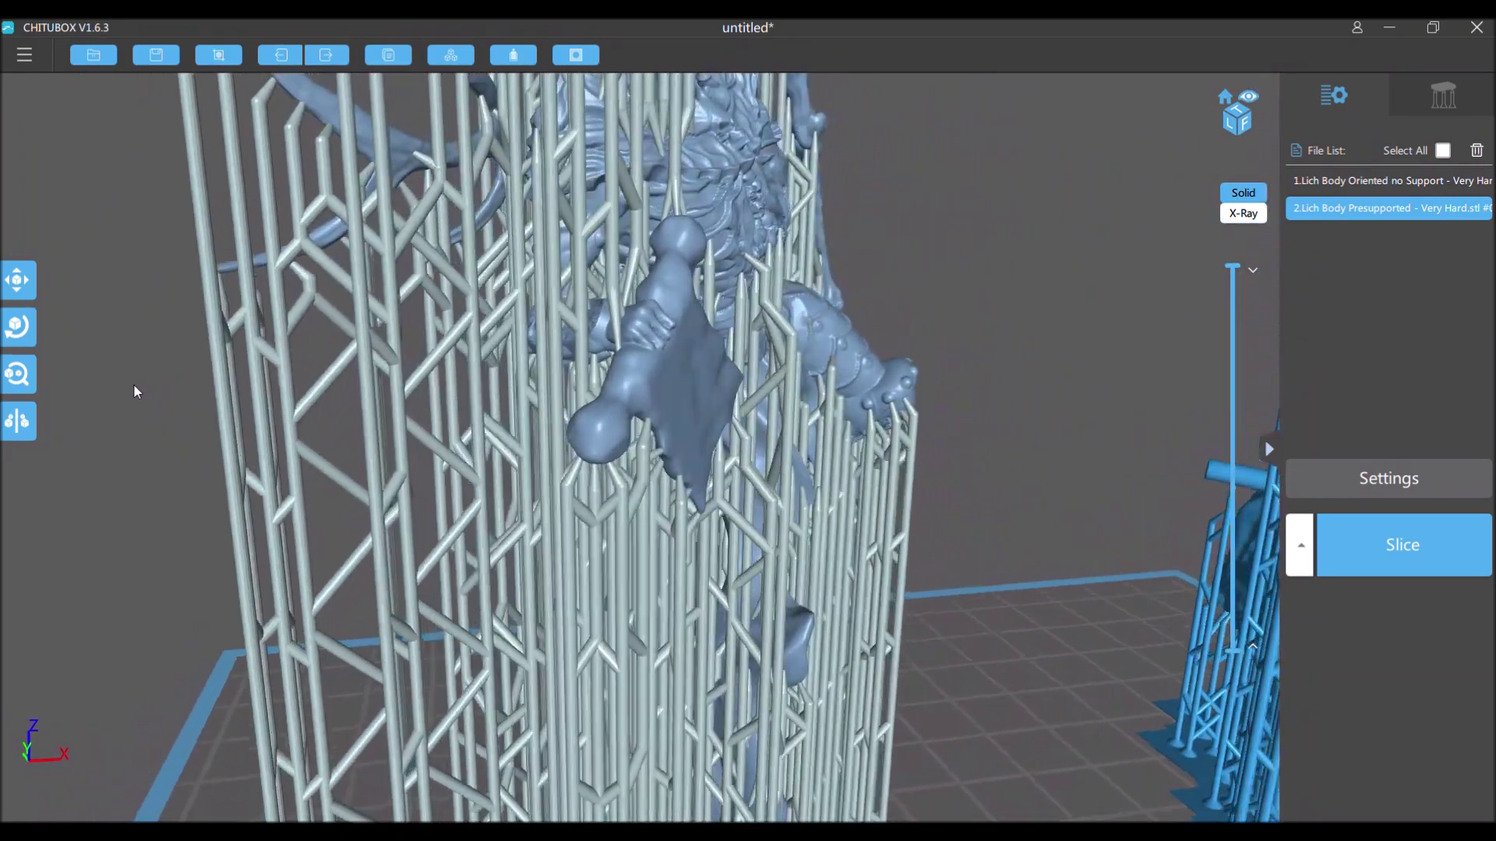
{"action": "right_click_drag", "start_coordinate": [983, 282], "coordinate": [294, 335]}
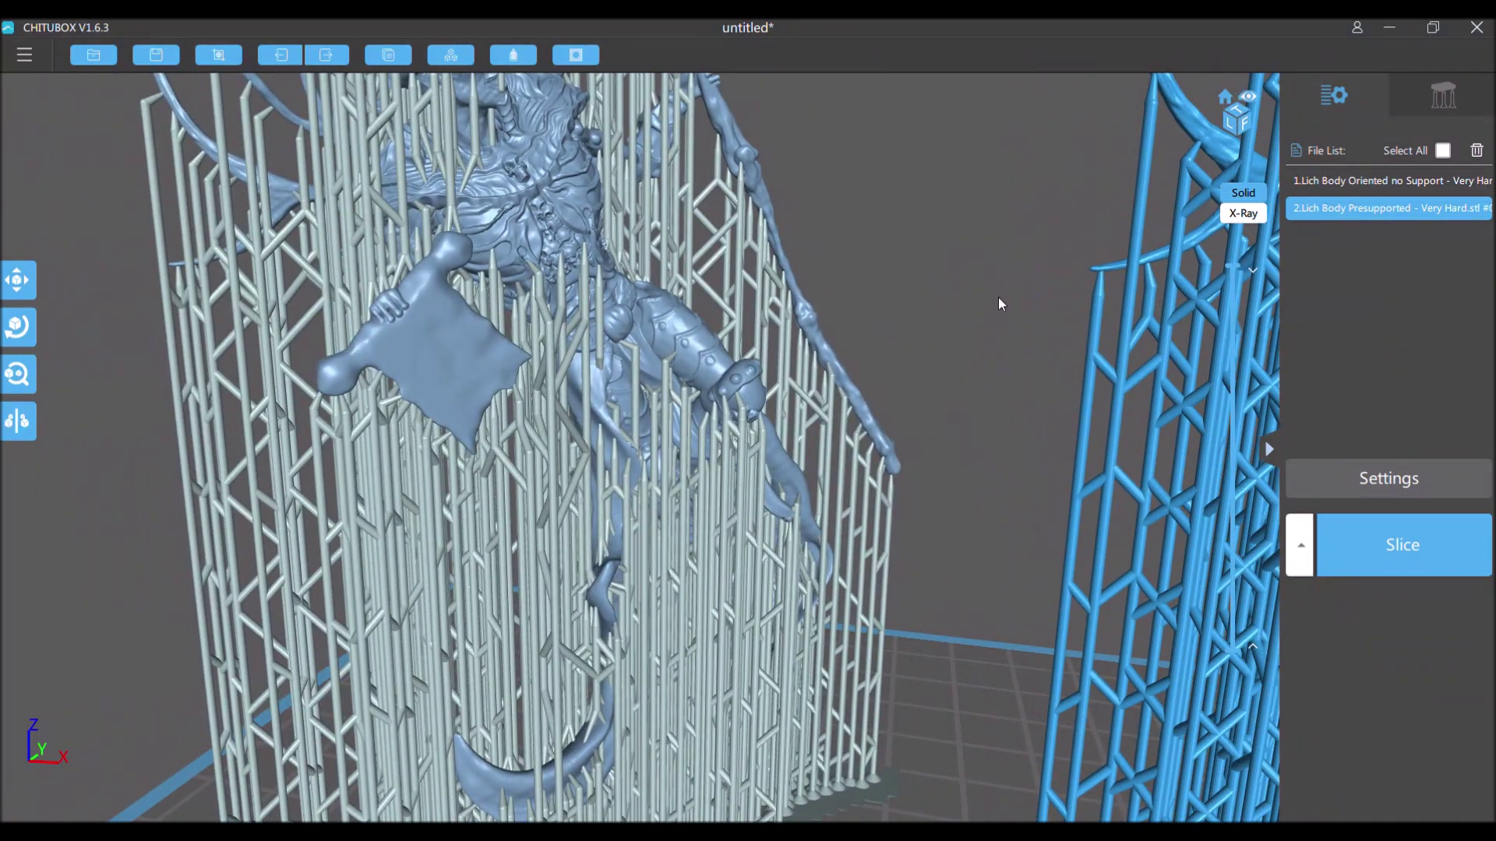
{"action": "right_click_drag", "start_coordinate": [940, 269], "coordinate": [793, 340]}
{"action": "scroll", "coordinate": [723, 334], "scroll_direction": "down", "scroll_amount": 3}
{"action": "scroll", "coordinate": [798, 339], "scroll_direction": "down", "scroll_amount": 5}
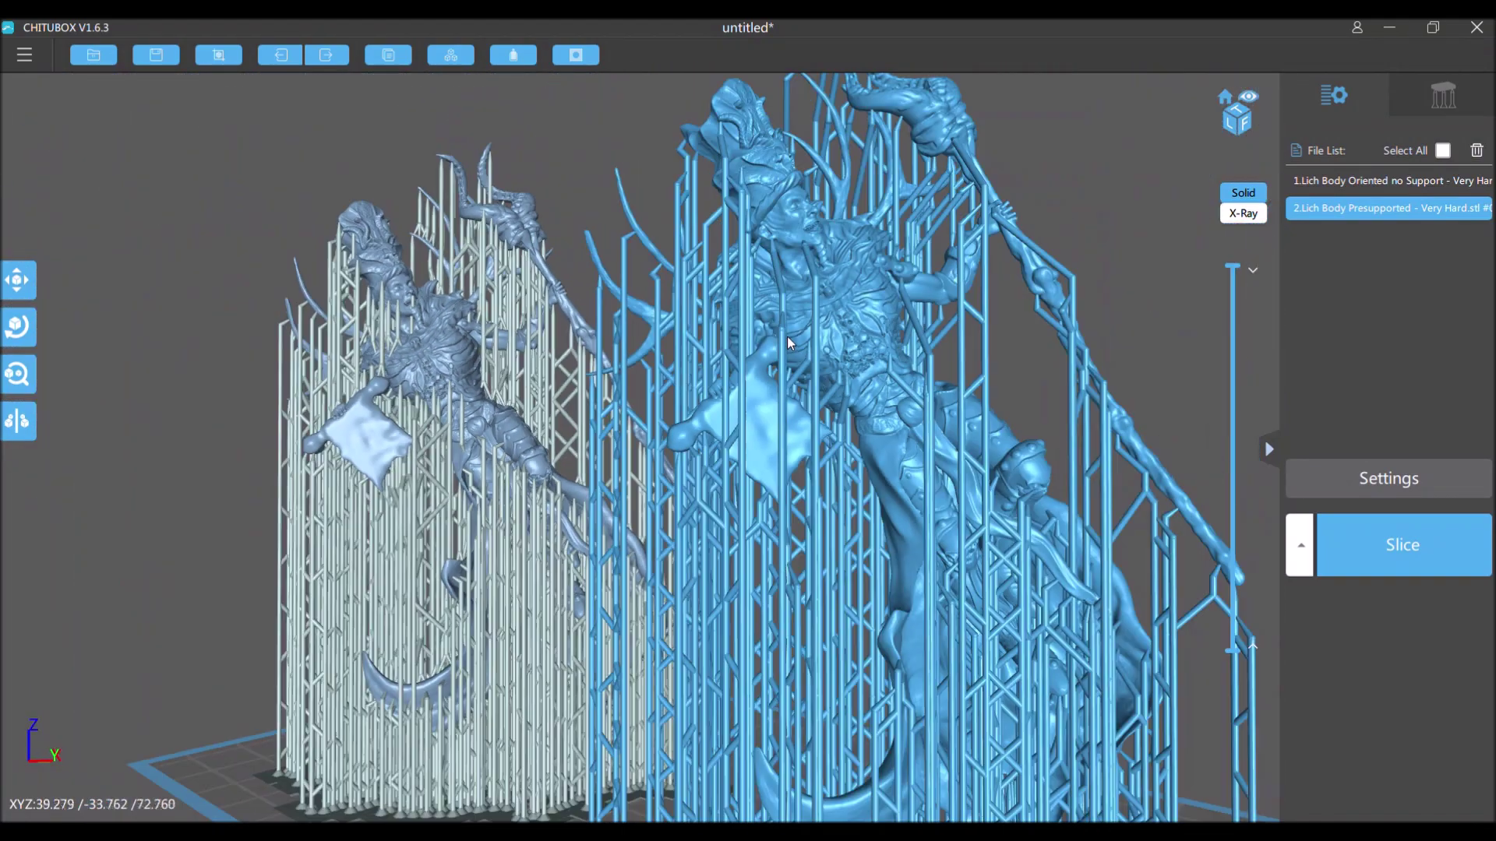
{"action": "scroll", "coordinate": [787, 335], "scroll_direction": "down", "scroll_amount": 3}
{"action": "left_click_drag", "start_coordinate": [787, 335], "coordinate": [1091, 245]}
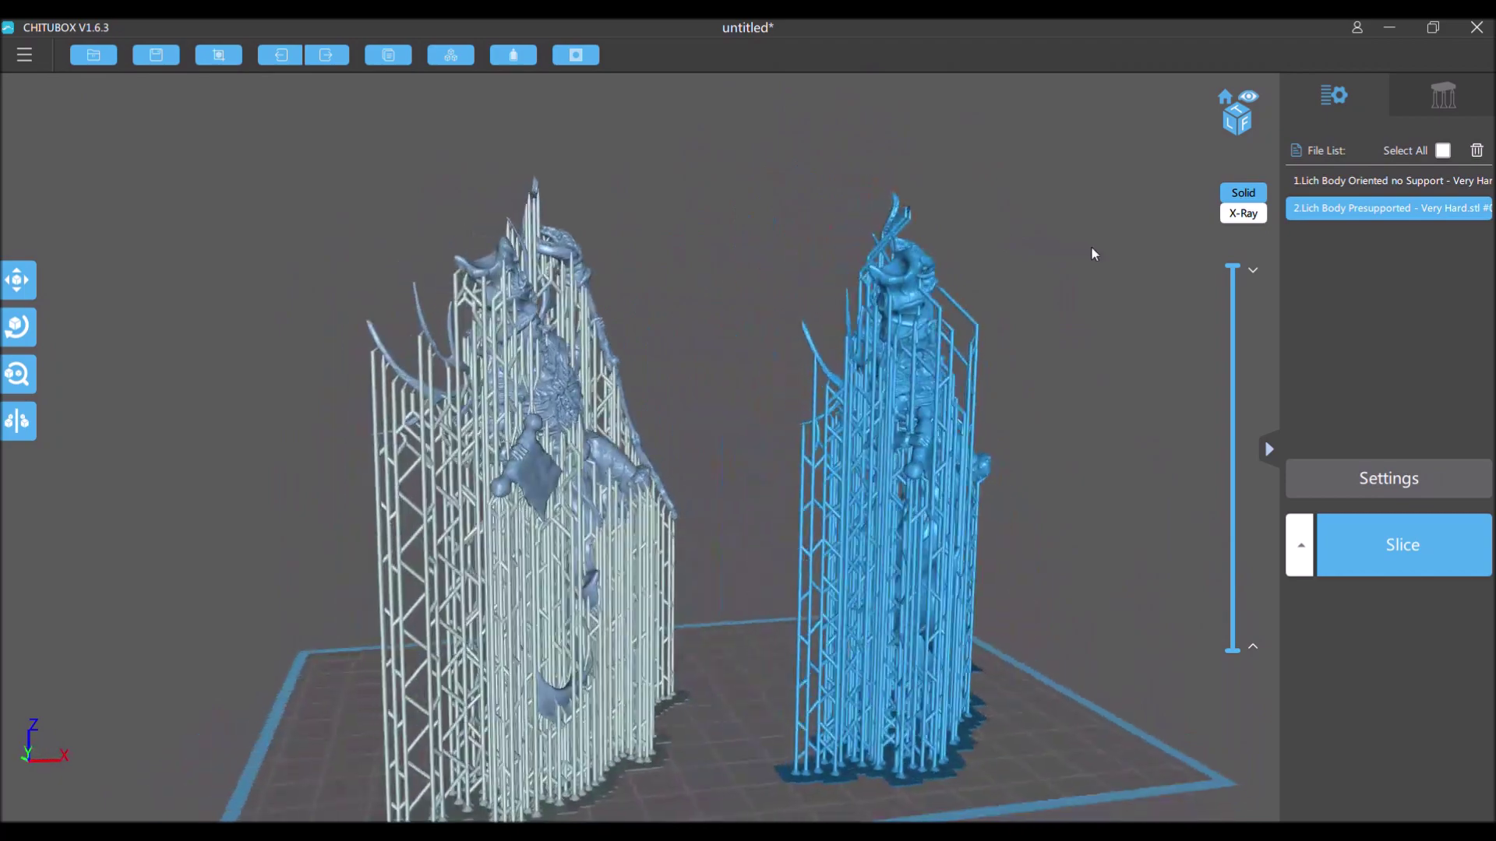
{"action": "left_click_drag", "start_coordinate": [1322, 251], "coordinate": [1227, 245]}
{"action": "left_click_drag", "start_coordinate": [1105, 238], "coordinate": [929, 235]}
{"action": "left_click_drag", "start_coordinate": [713, 233], "coordinate": [627, 229]}
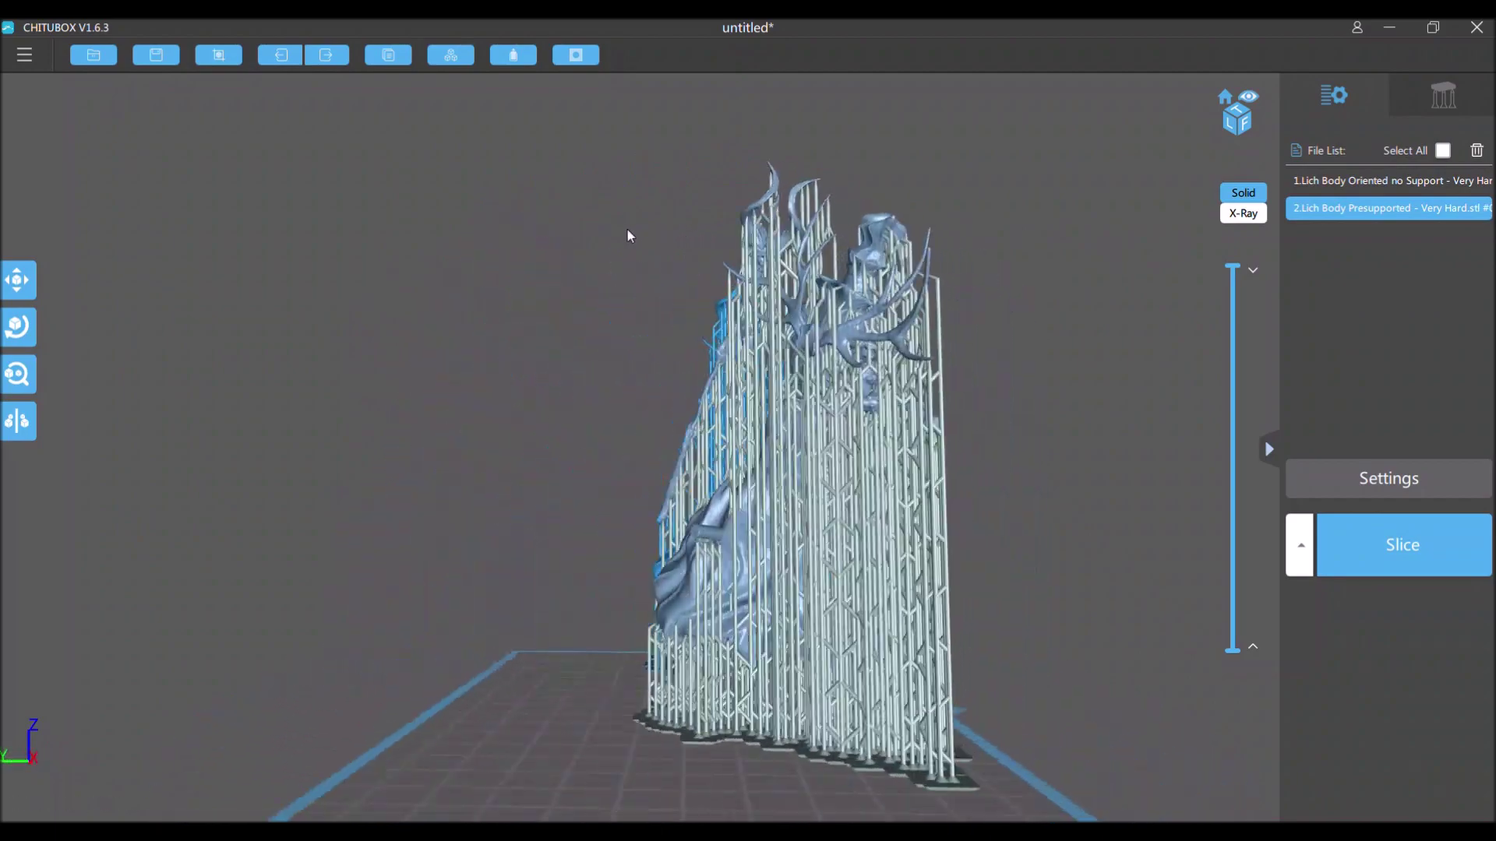
{"action": "left_click_drag", "start_coordinate": [503, 237], "coordinate": [444, 254]}
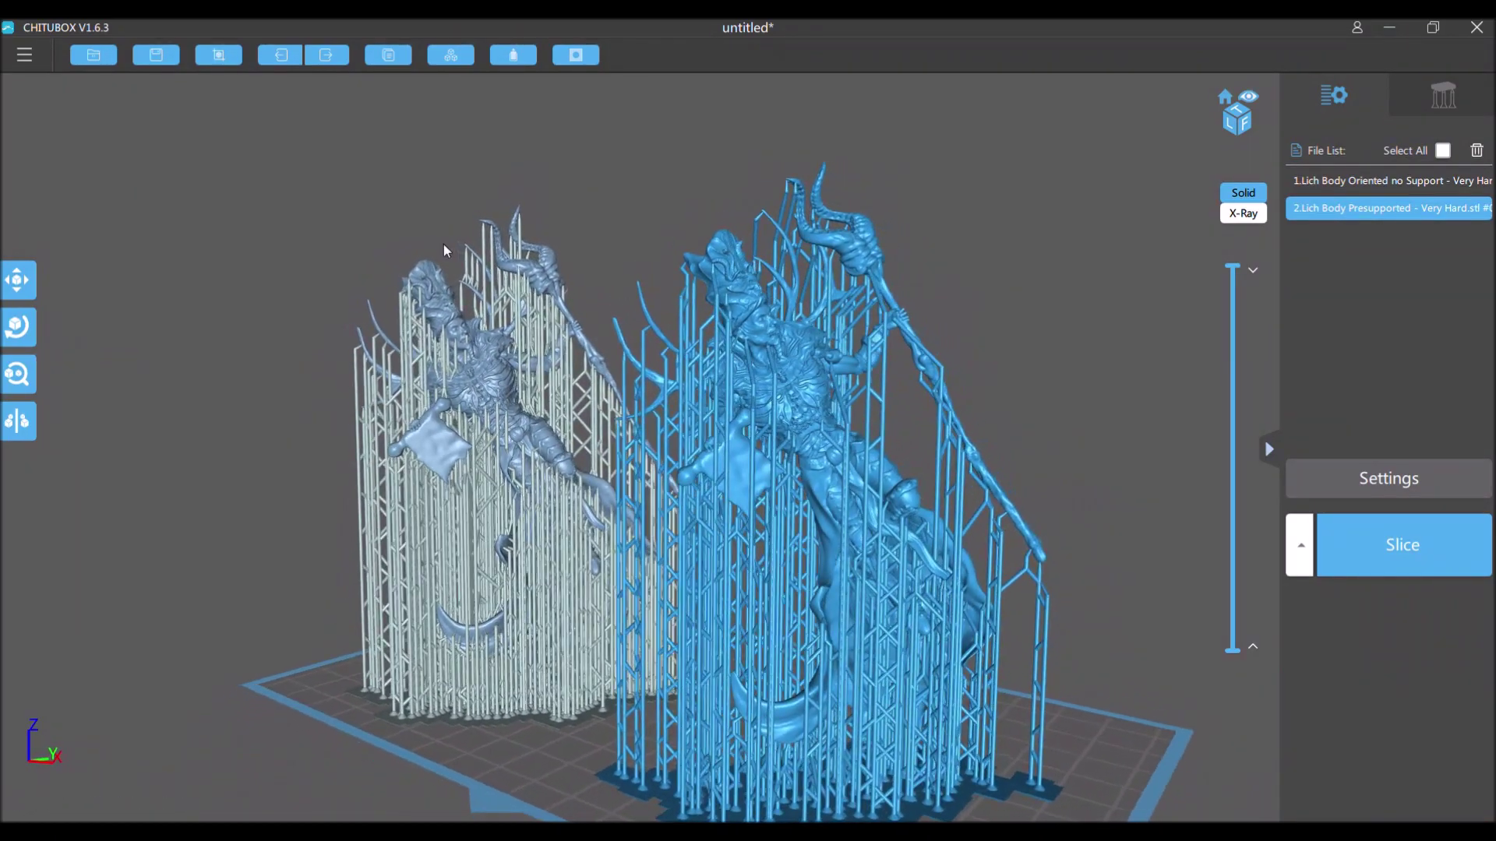
{"action": "scroll", "coordinate": [442, 263], "scroll_direction": "up", "scroll_amount": 2}
{"action": "scroll", "coordinate": [442, 262], "scroll_direction": "up", "scroll_amount": 4}
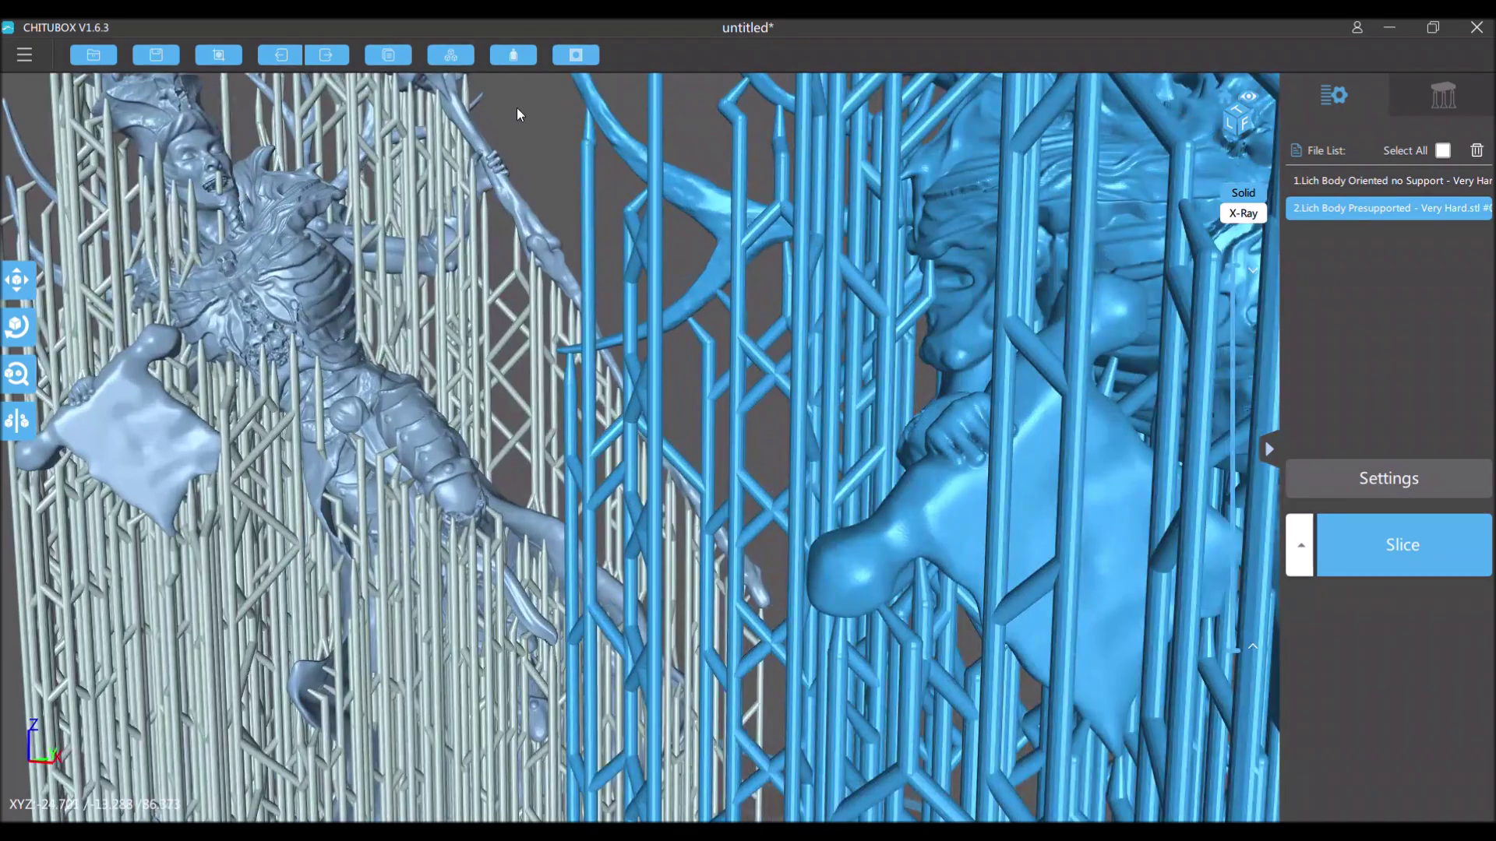
{"action": "left_click_drag", "start_coordinate": [517, 108], "coordinate": [321, 306]}
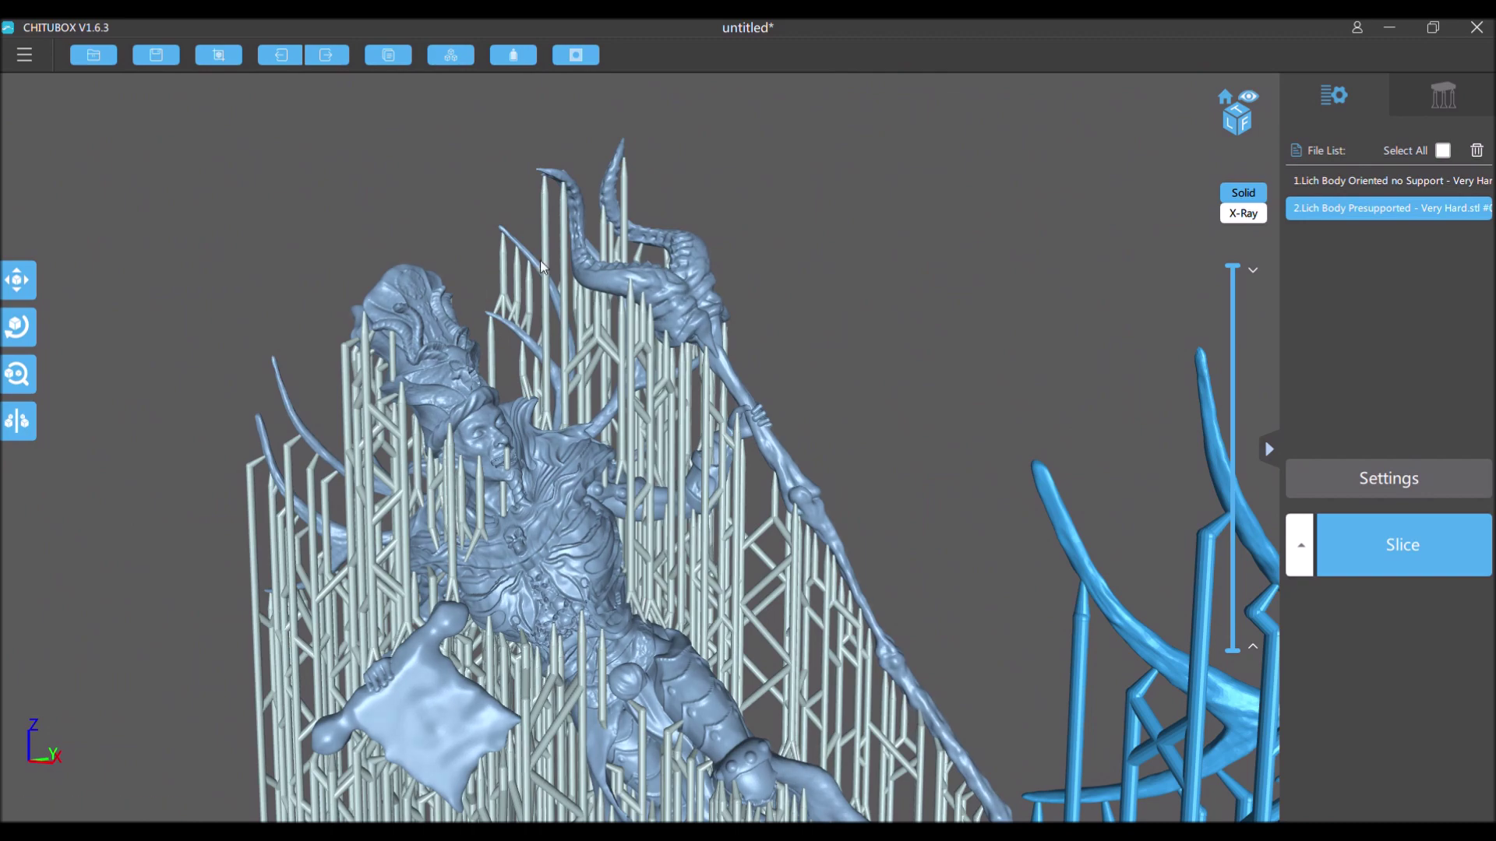
{"action": "left_click_drag", "start_coordinate": [921, 317], "coordinate": [872, 320]}
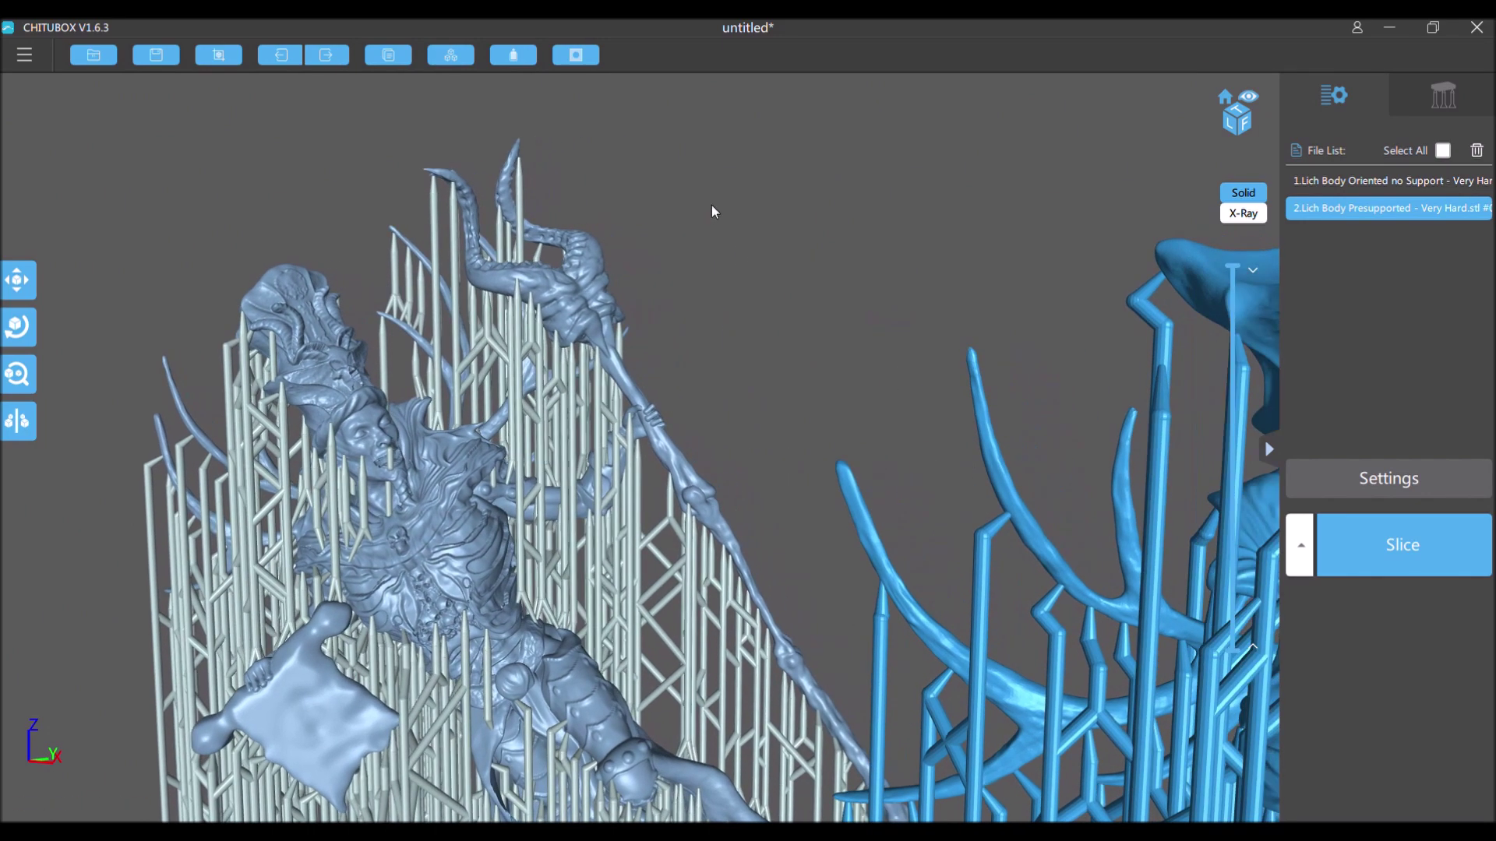
{"action": "scroll", "coordinate": [712, 208], "scroll_direction": "up", "scroll_amount": 5}
{"action": "left_click_drag", "start_coordinate": [740, 257], "coordinate": [571, 332]}
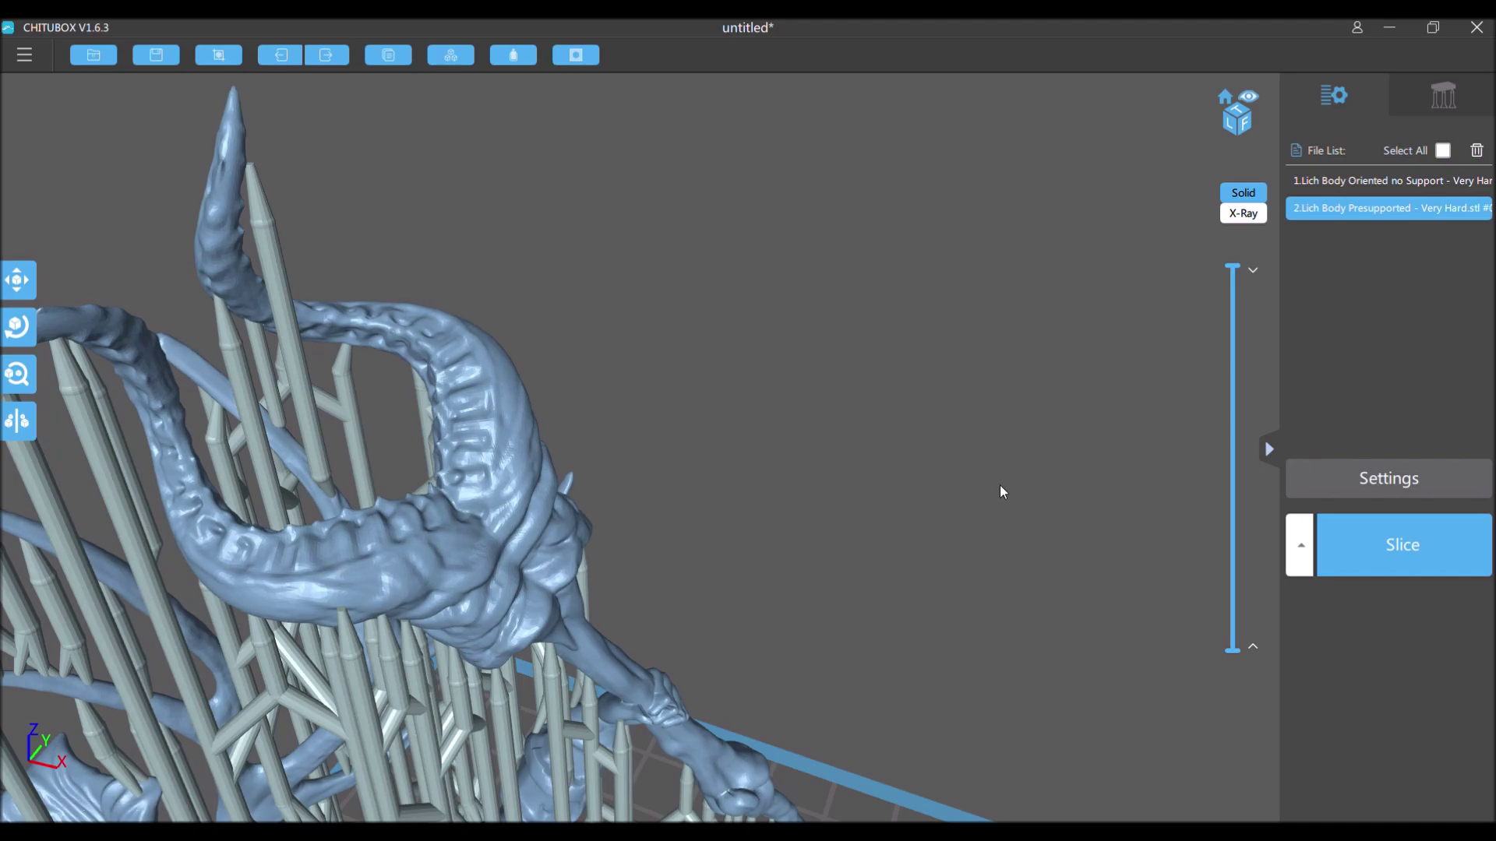
{"action": "scroll", "coordinate": [1002, 491], "scroll_direction": "down", "scroll_amount": 5}
{"action": "left_click_drag", "start_coordinate": [1002, 490], "coordinate": [1047, 324]}
{"action": "scroll", "coordinate": [987, 220], "scroll_direction": "down", "scroll_amount": 5}
{"action": "left_click_drag", "start_coordinate": [987, 221], "coordinate": [1036, 331]}
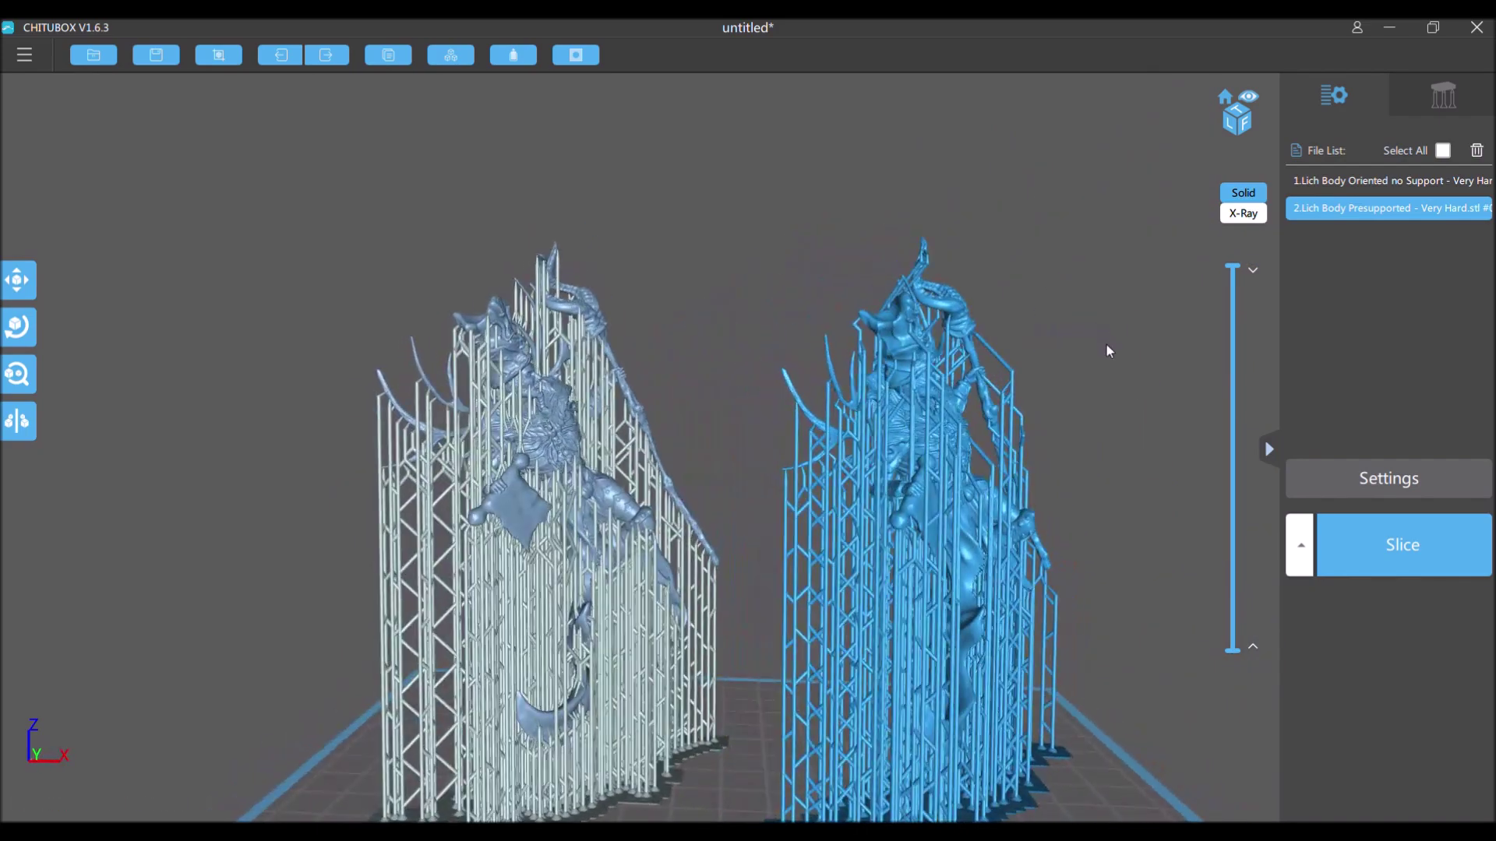